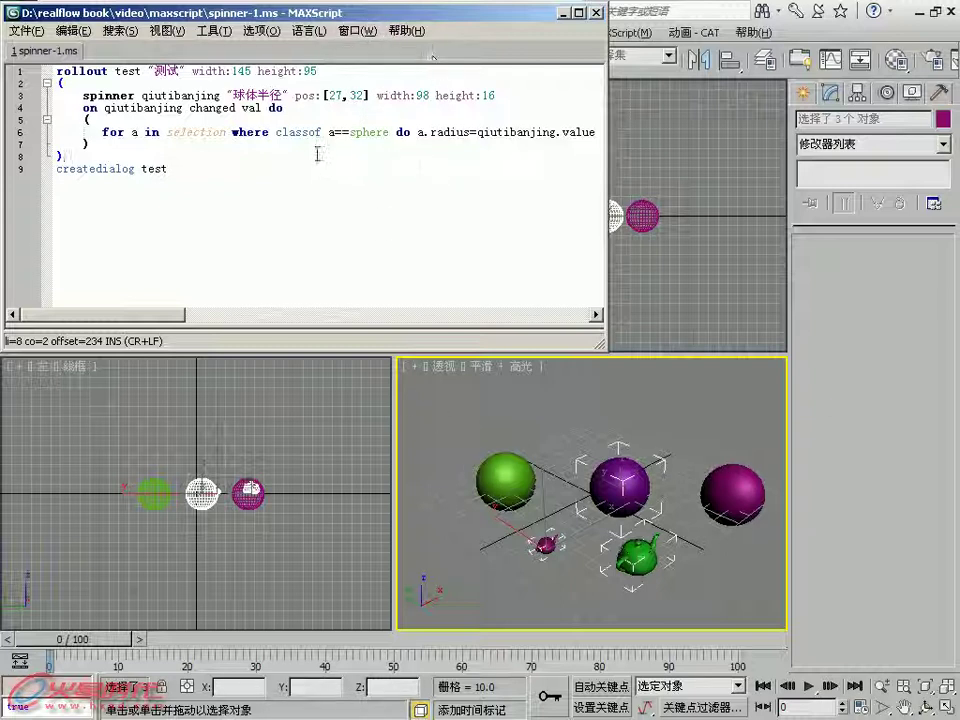
- Open the rollout in the visual layout editor and delete its spinner
click(215, 30)
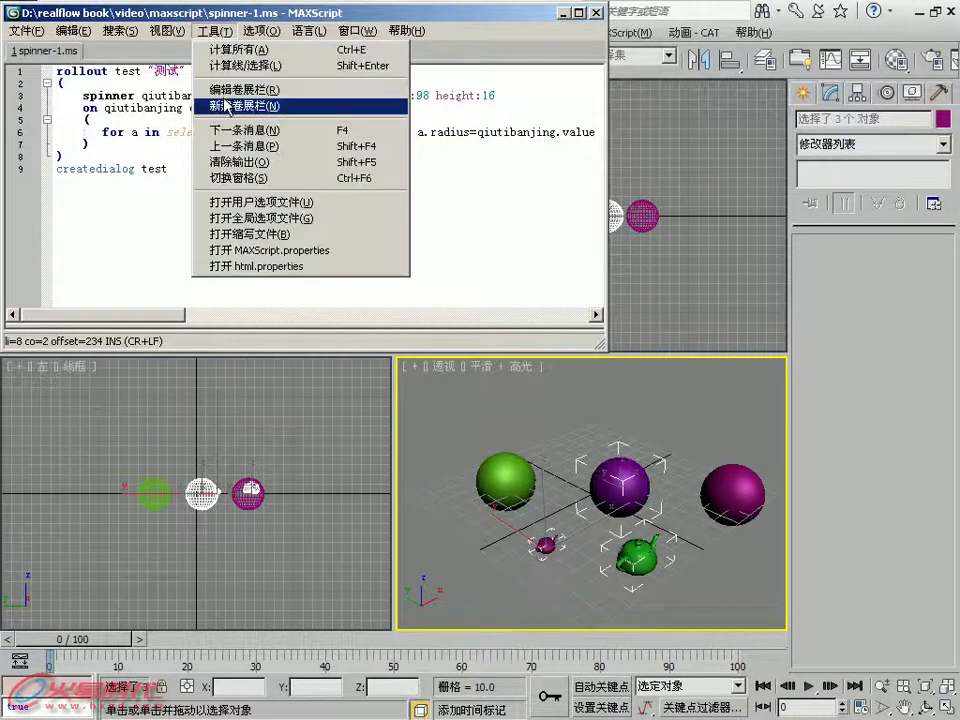
click(230, 90)
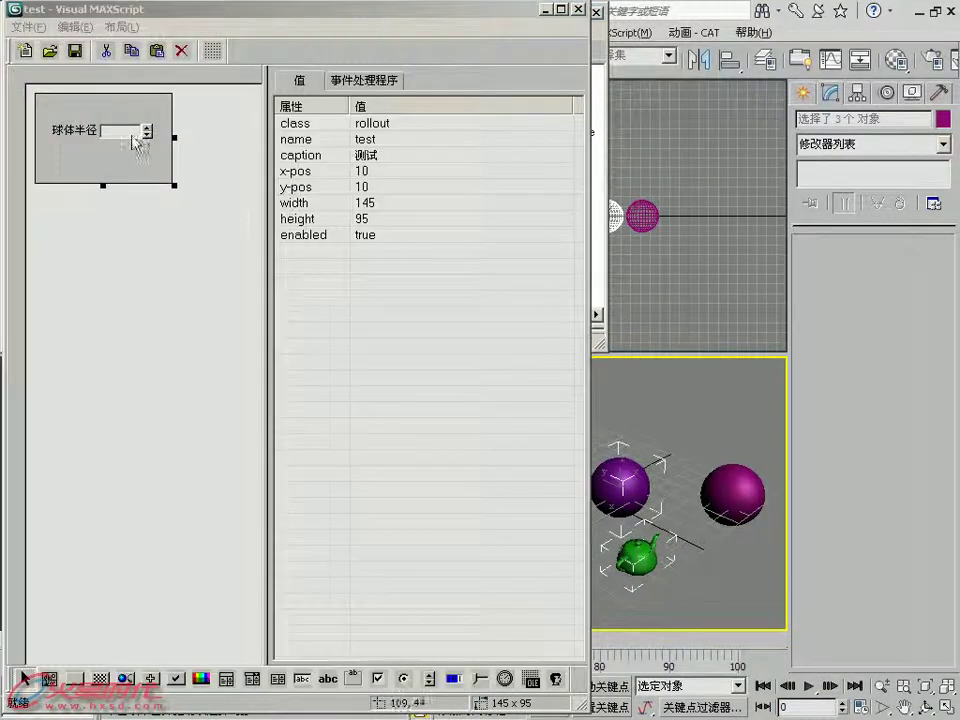
click(130, 130)
key(Delete)
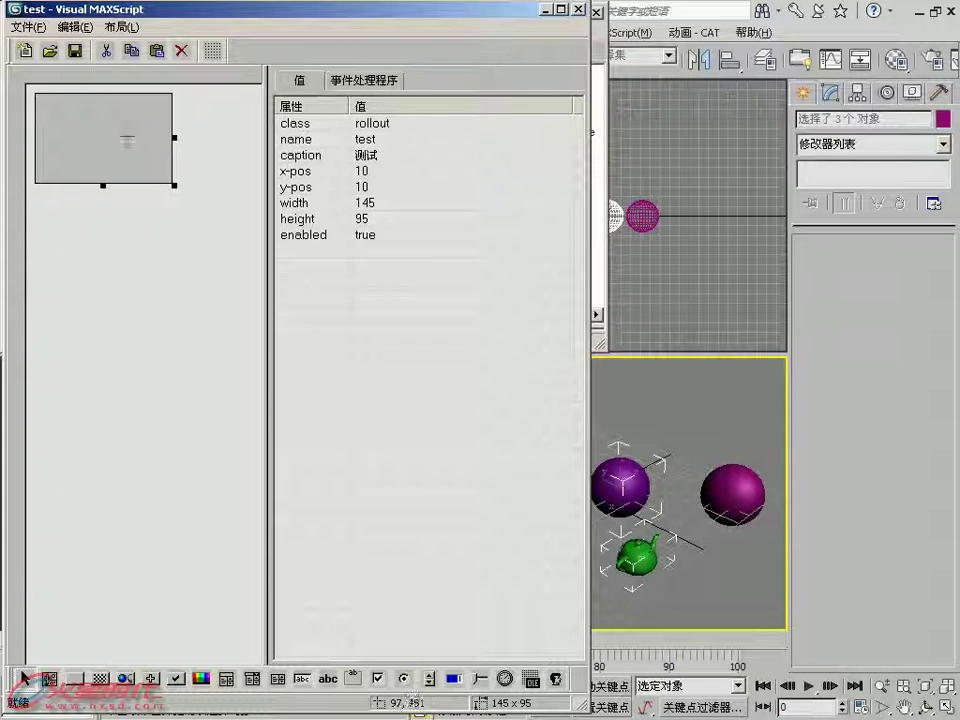
- Make the rollout 136 tall and draw a 114×25 progress bar near its top
drag(103, 185, 103, 224)
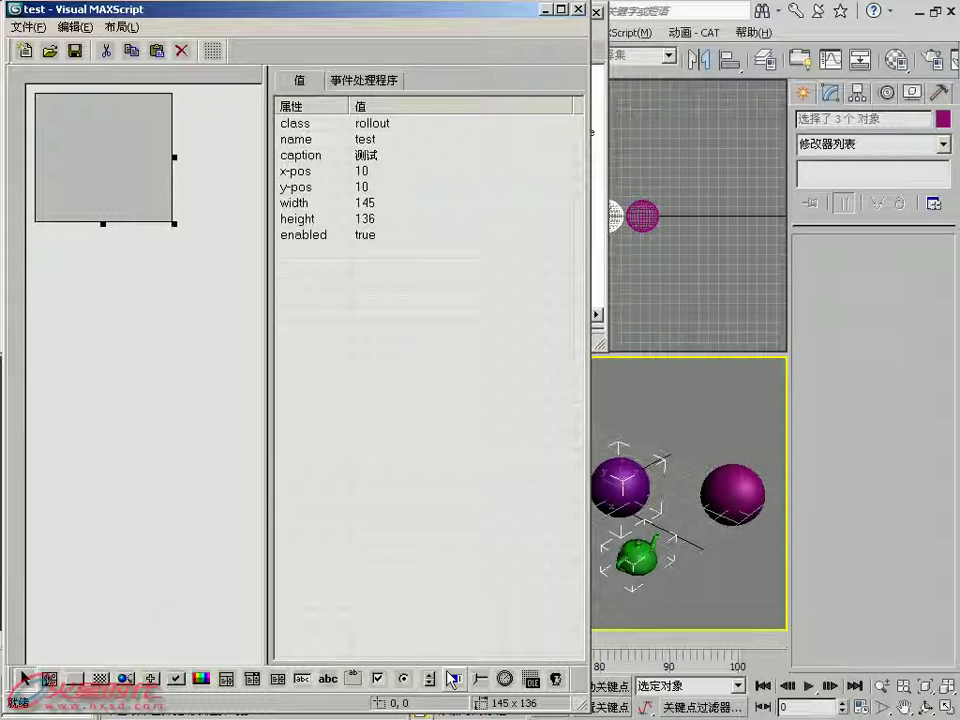
click(453, 680)
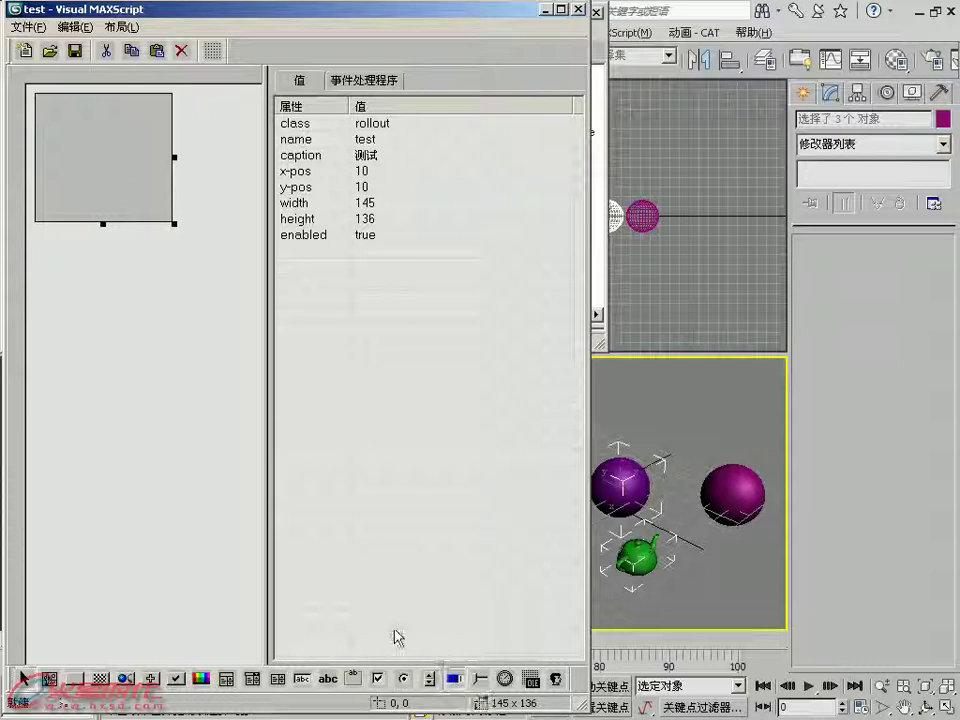
drag(50, 108, 158, 131)
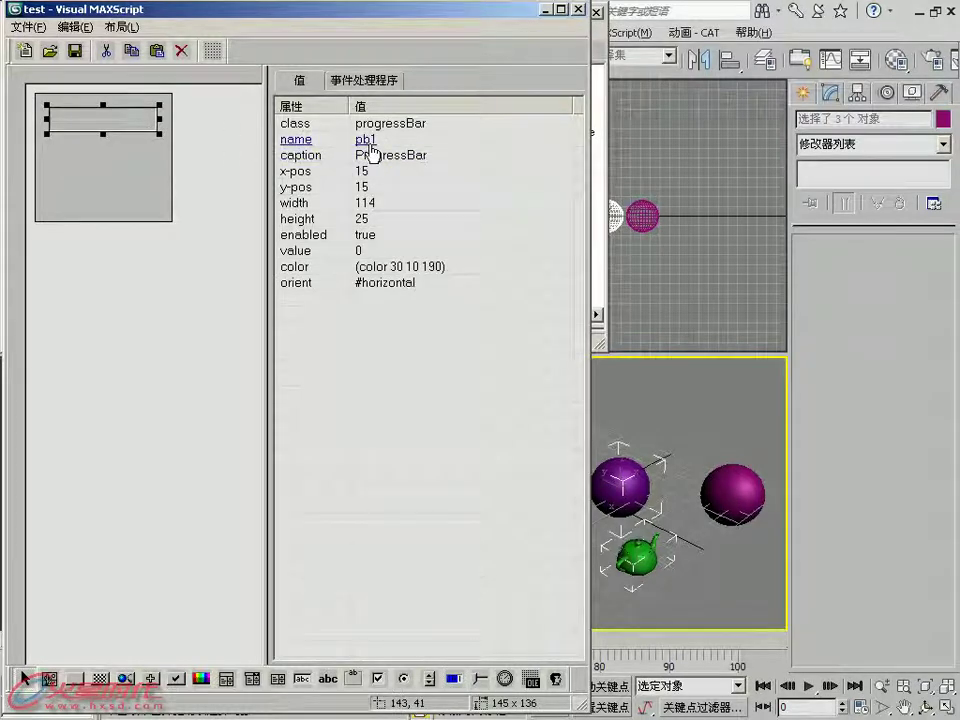
- Name the progress bar jindutiao and give it the caption 进度条
click(367, 141)
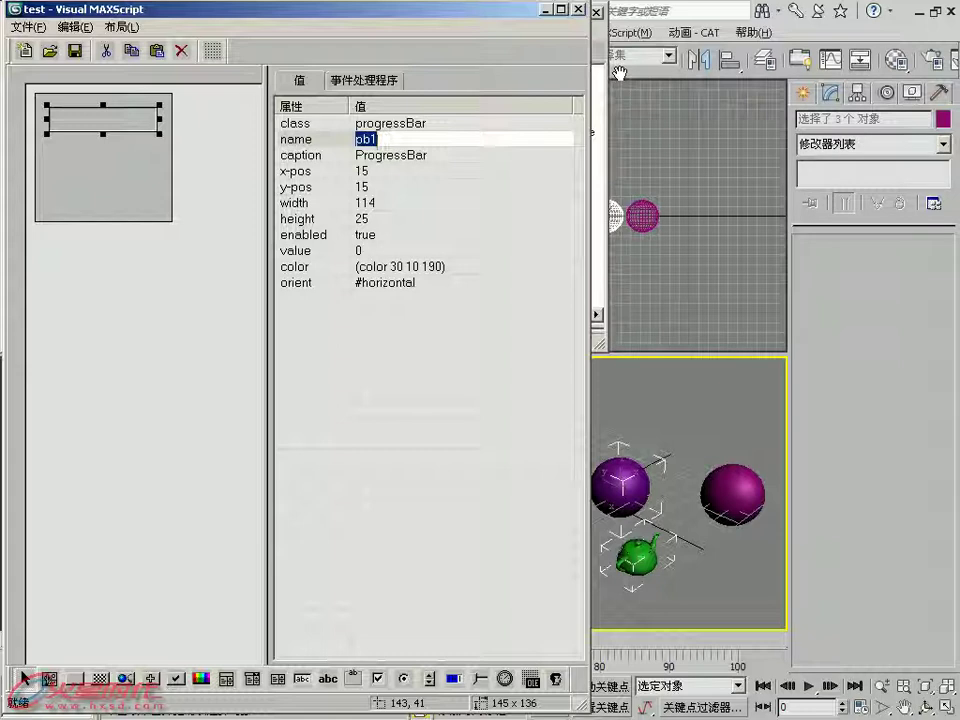
text(jindutiao)
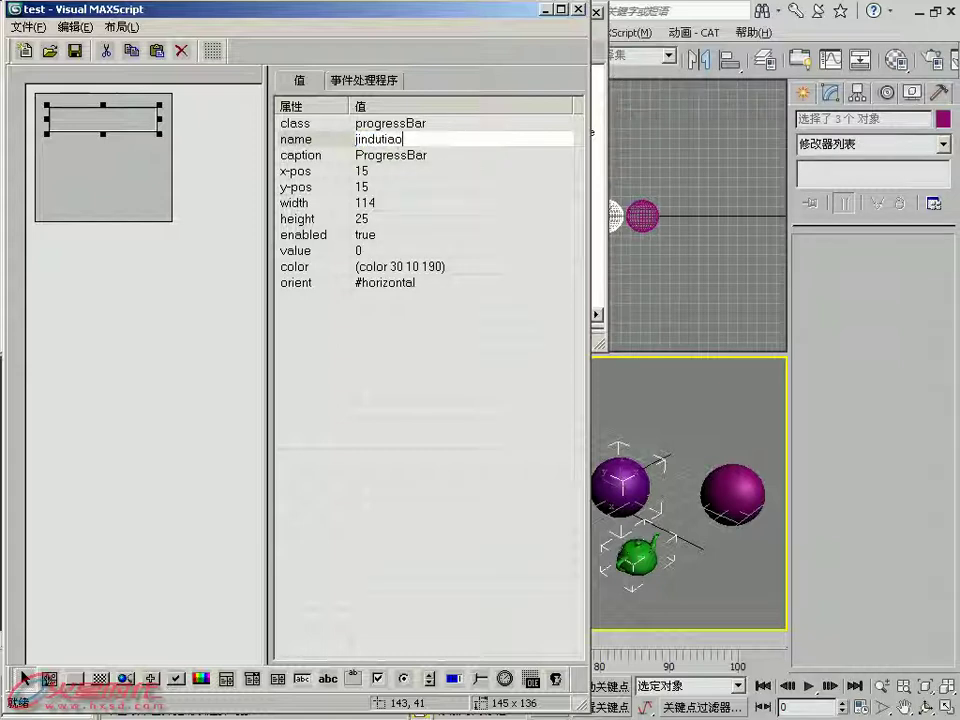
key(BackSpace)
key(BackSpace)
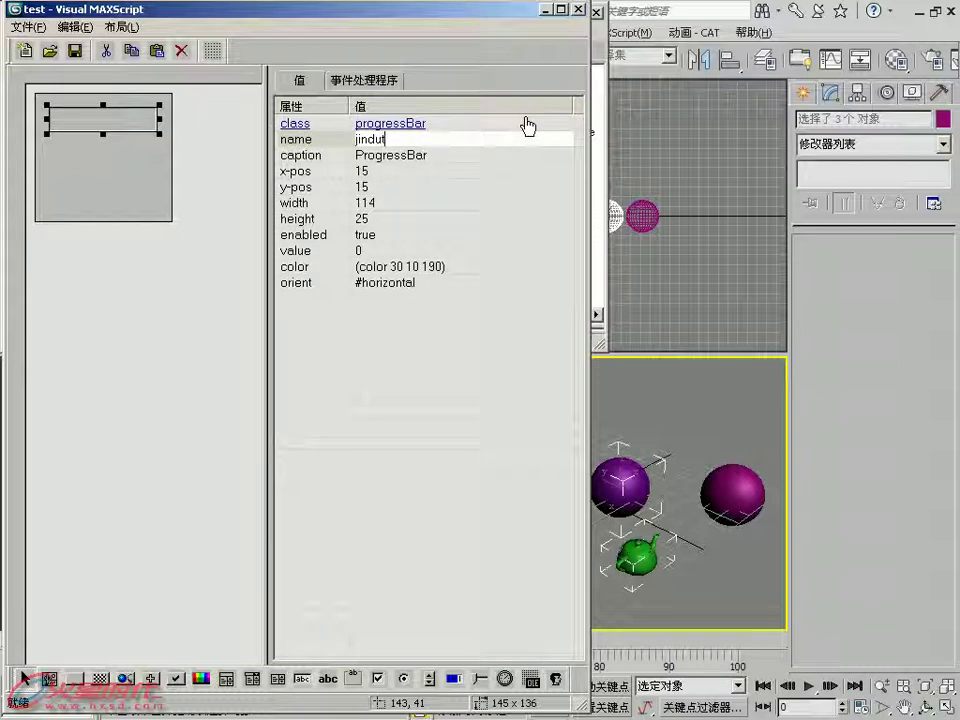
key(Return)
click(424, 155)
text(jin)
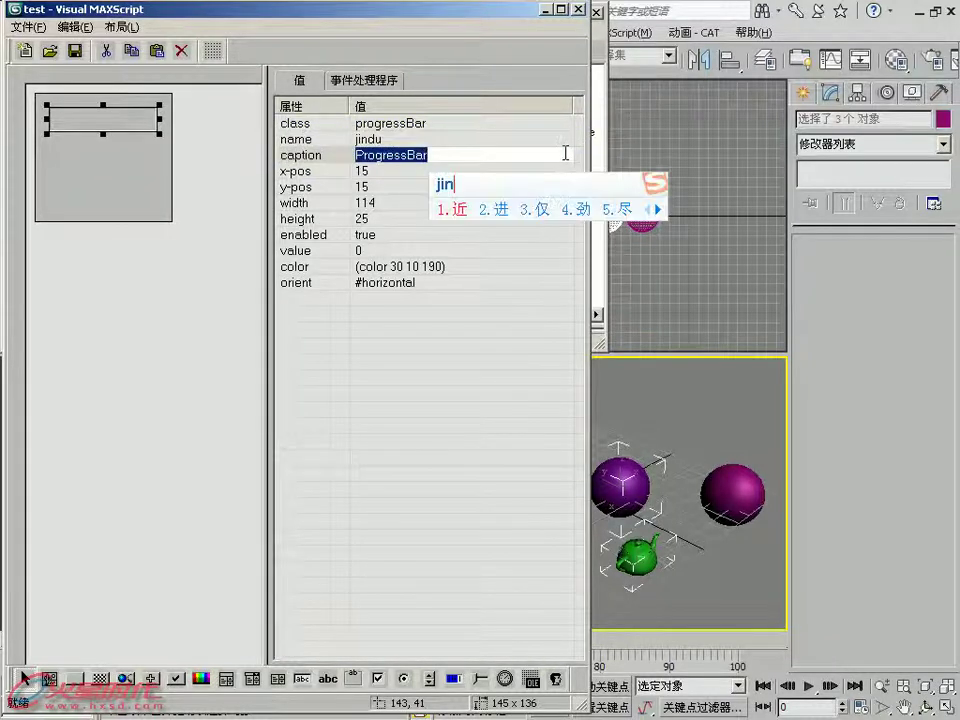
text('du'tia)
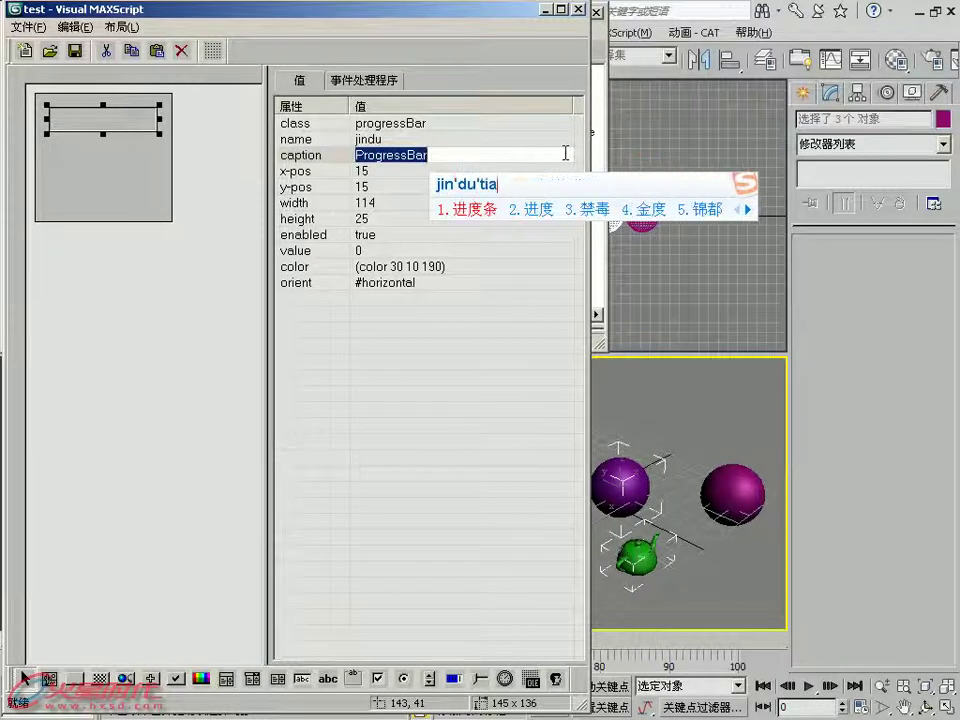
text(o)
key(space)
key(Return)
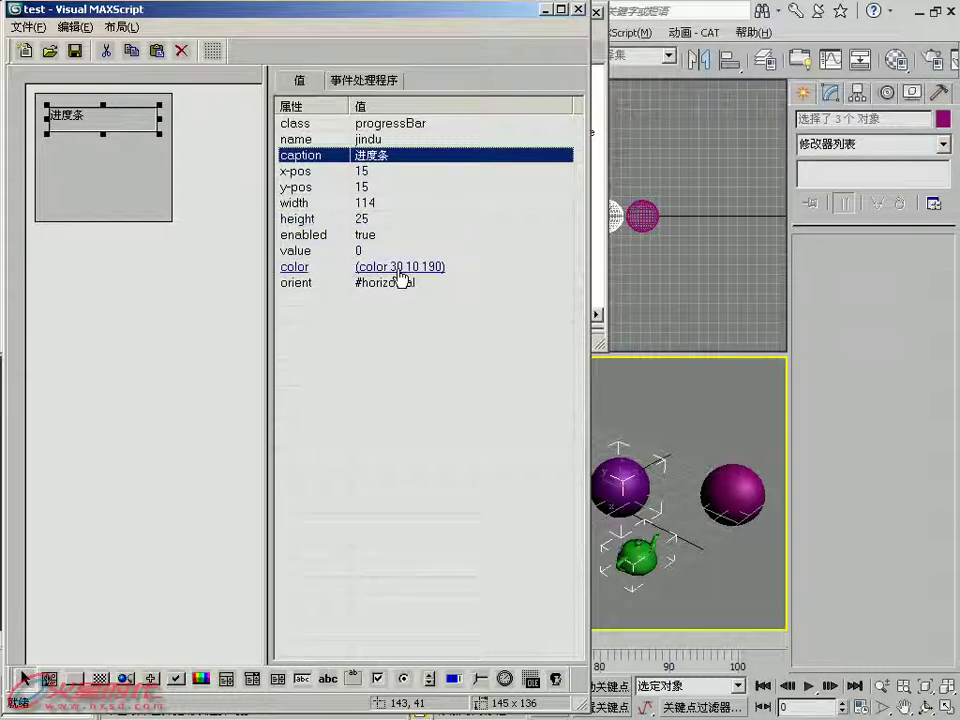
- Change the progress bar's colour to (color 255 0 0)
click(399, 268)
double_click(396, 266)
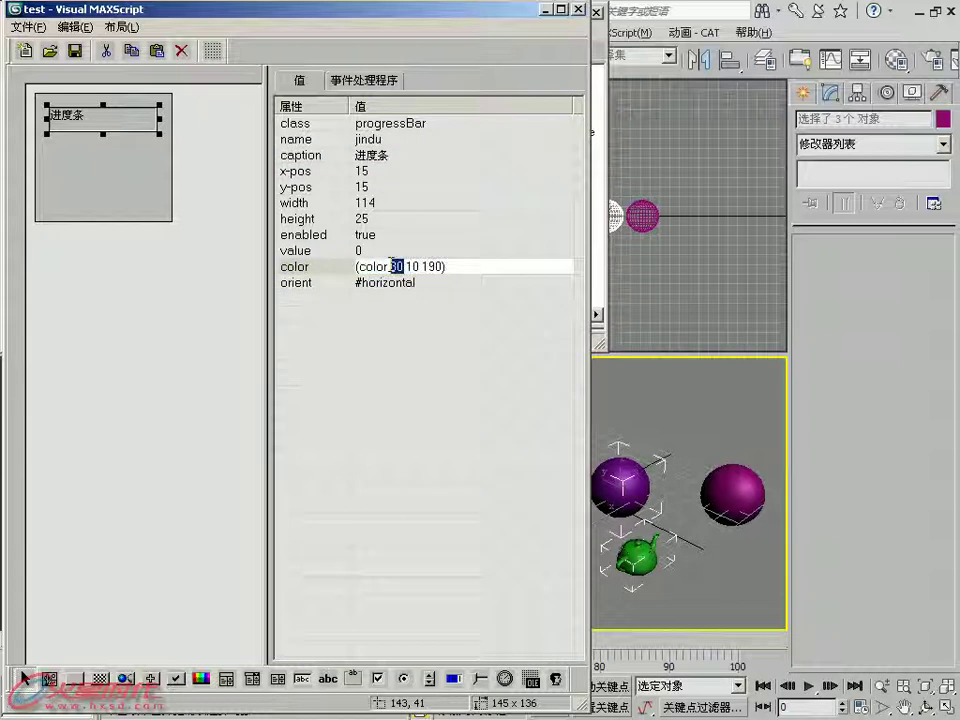
click(377, 267)
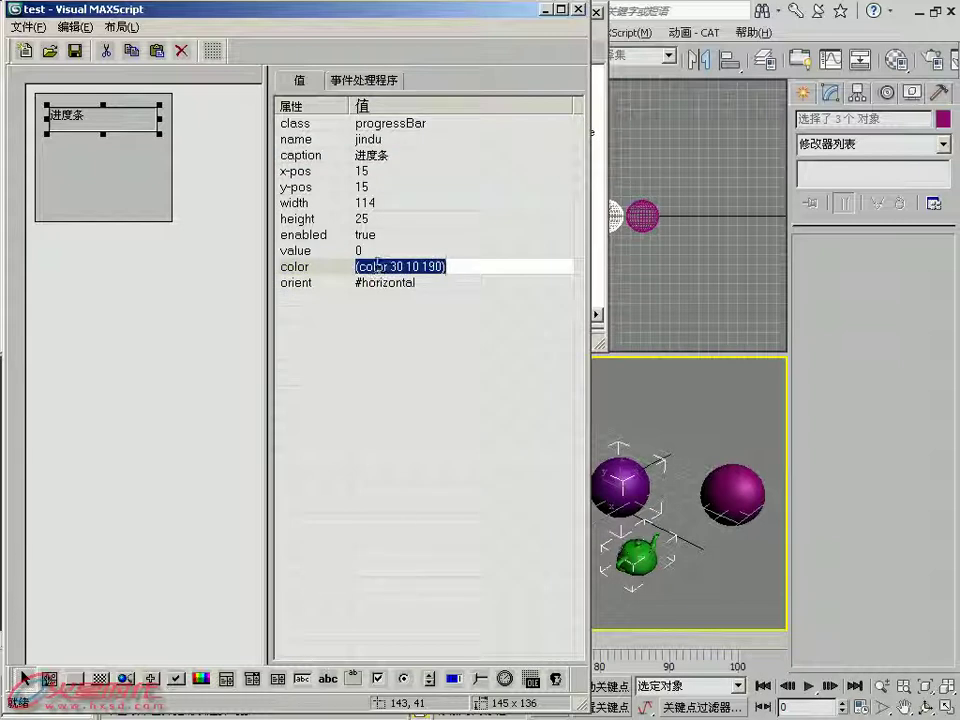
click(390, 266)
drag(390, 266, 400, 266)
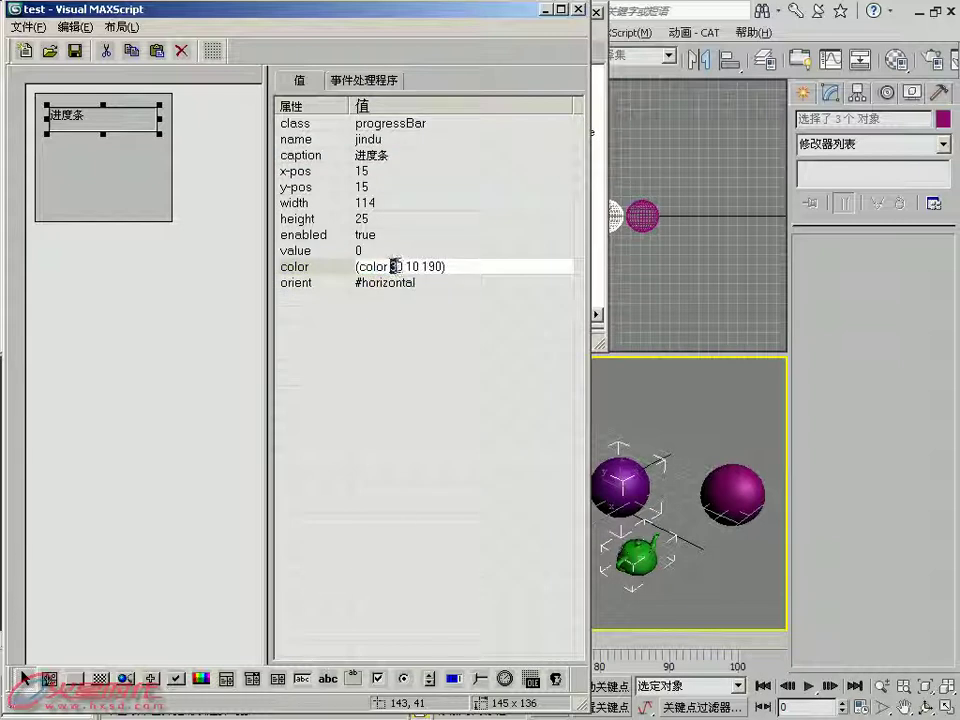
text(255)
double_click(418, 266)
text(0)
double_click(433, 266)
text(0)
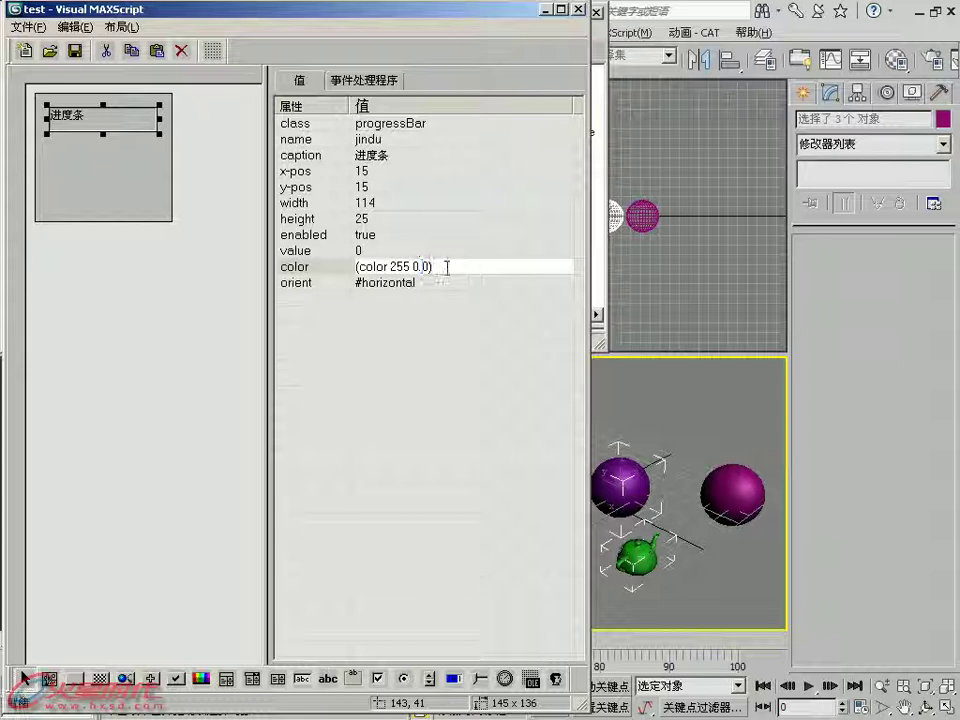
key(Return)
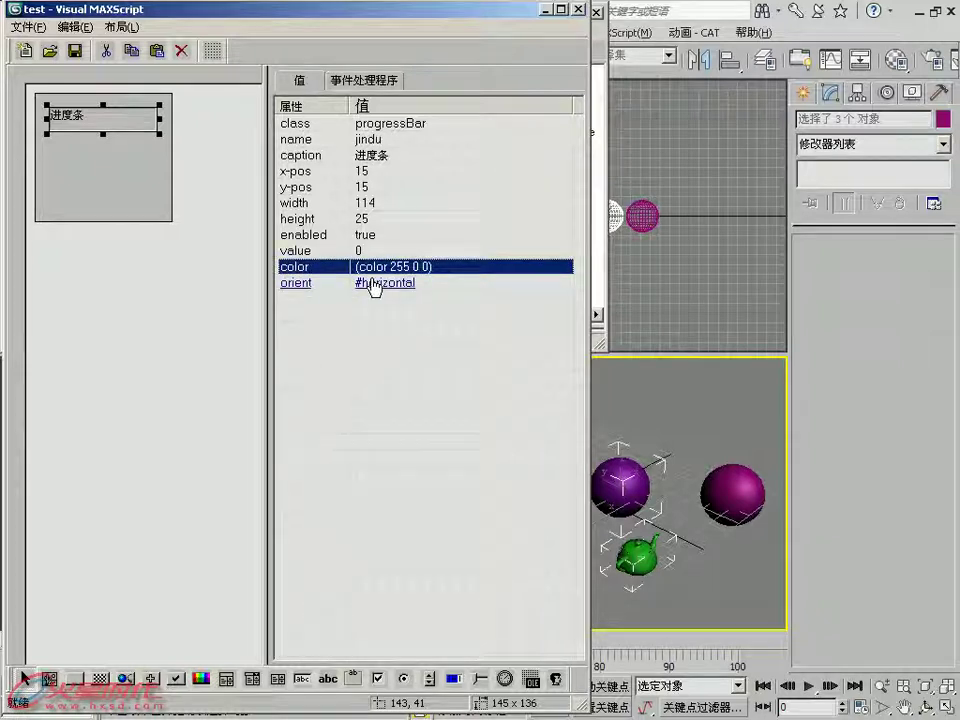
click(397, 251)
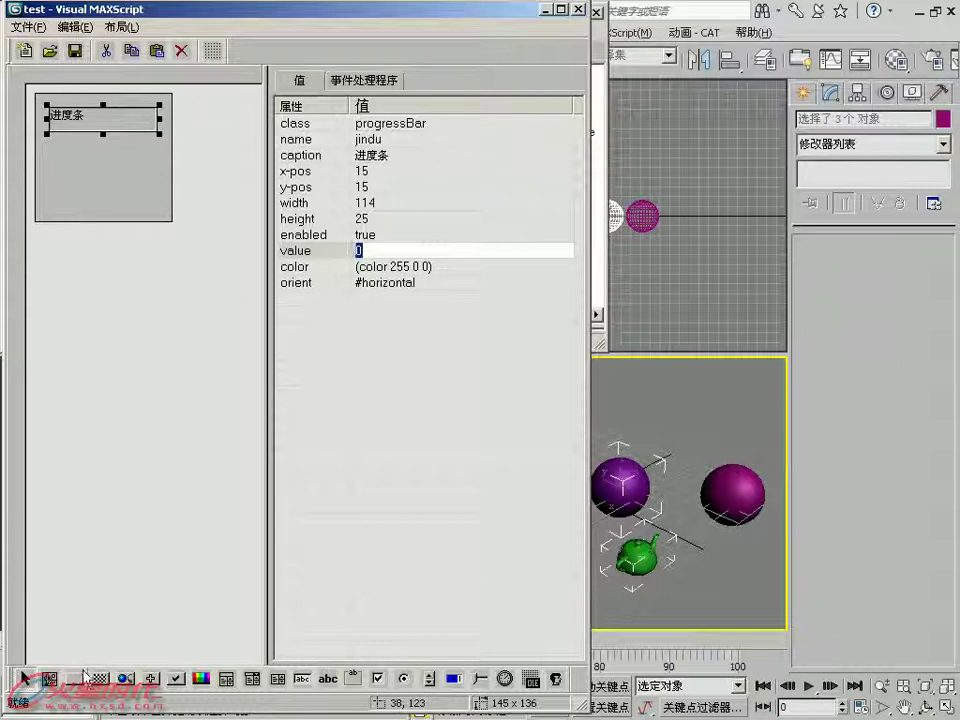
- Draw a button below the progress bar and name it suijiyidong
drag(52, 152, 154, 170)
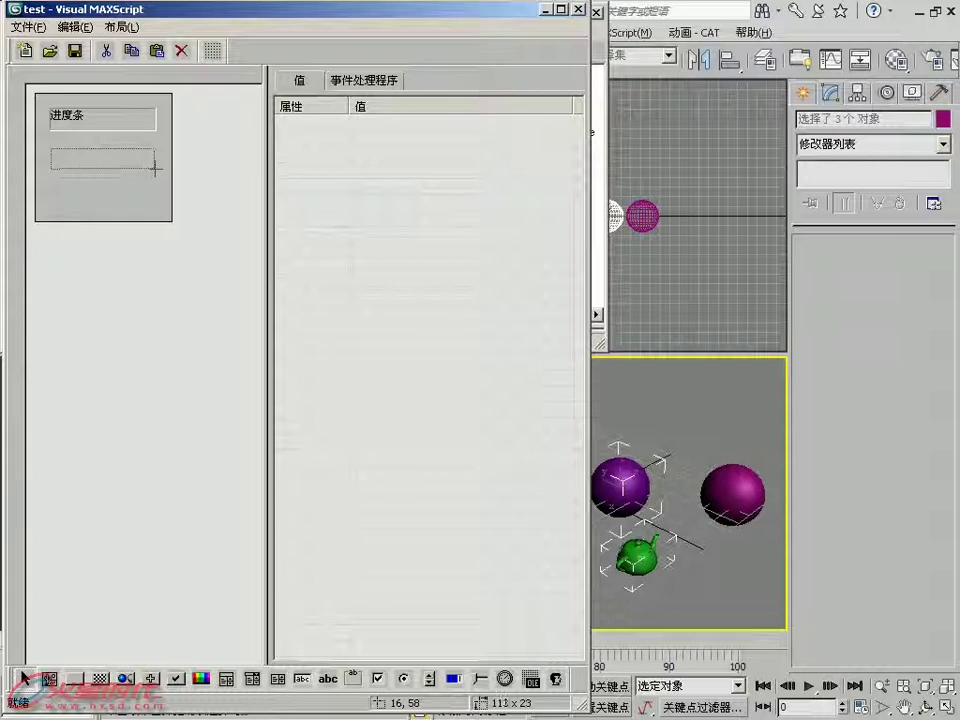
drag(154, 170, 136, 163)
click(75, 678)
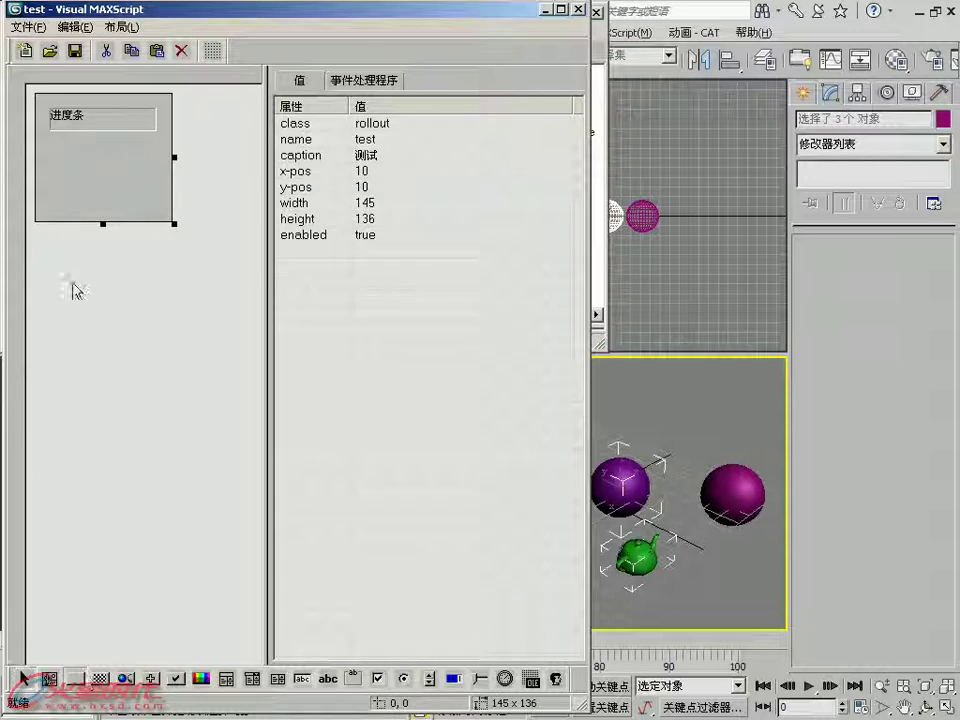
mouse_move(45, 155)
mouse_down()
mouse_move(158, 176)
mouse_move(128, 157)
mouse_up()
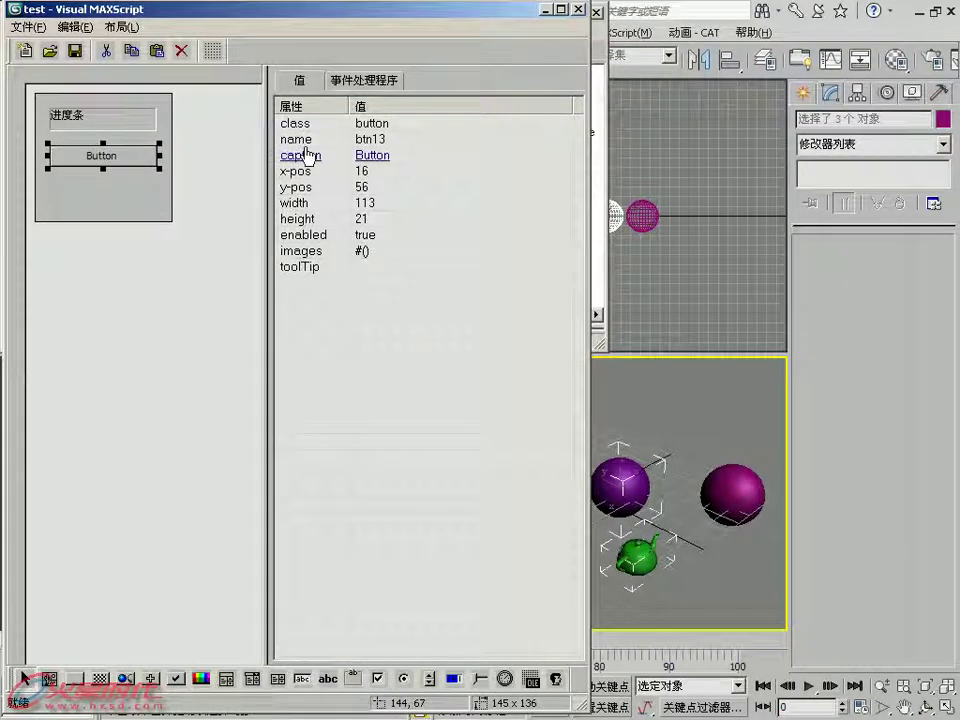
click(516, 137)
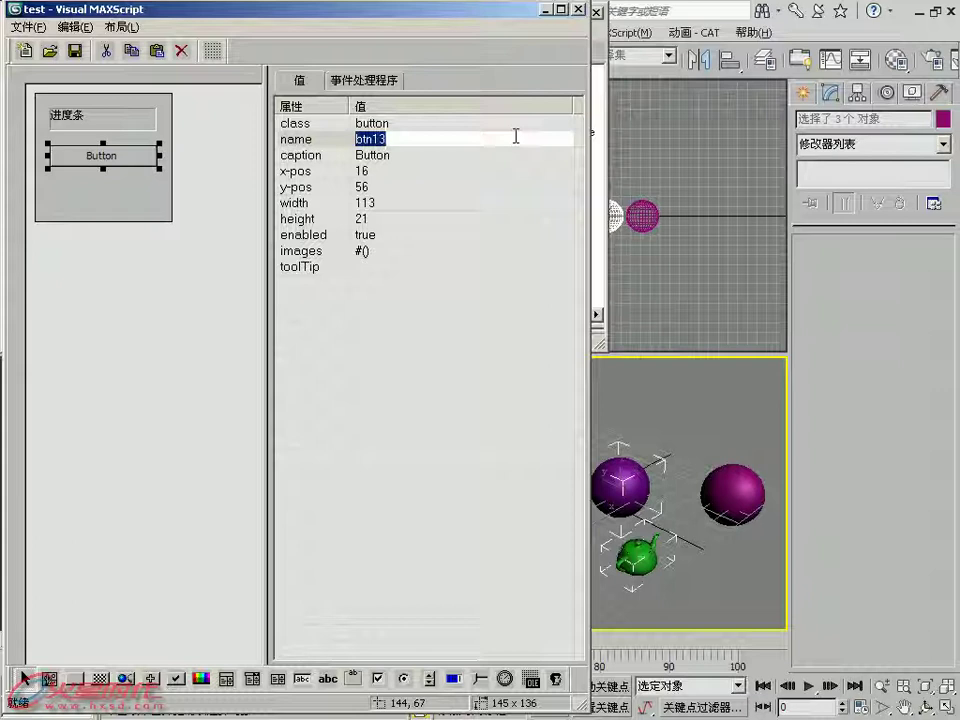
text(yidong)
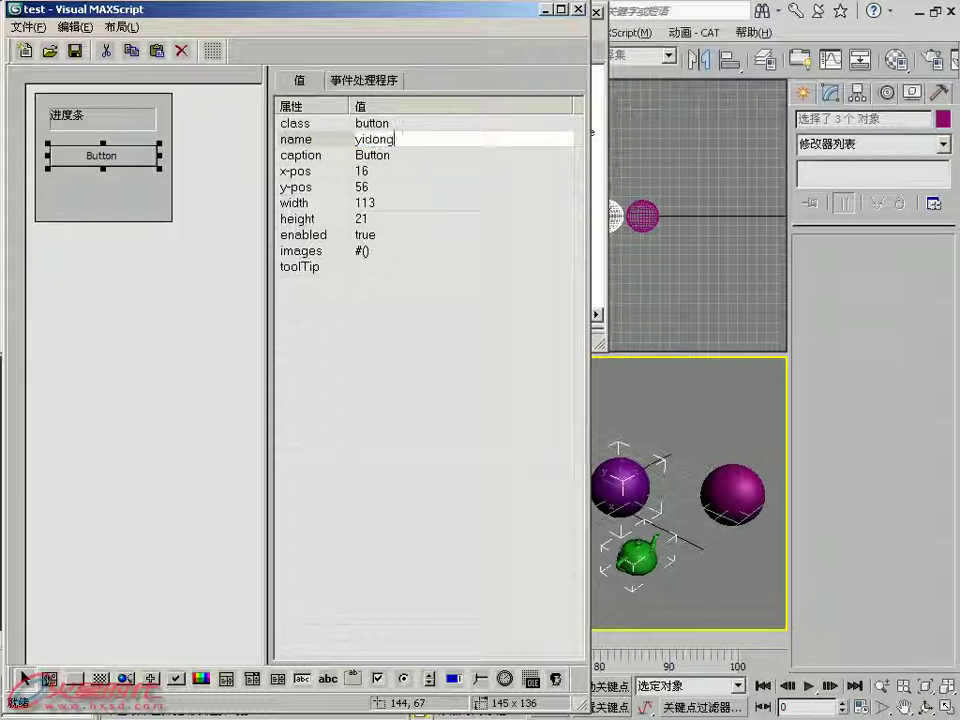
key(Home)
text(suiji)
click(519, 145)
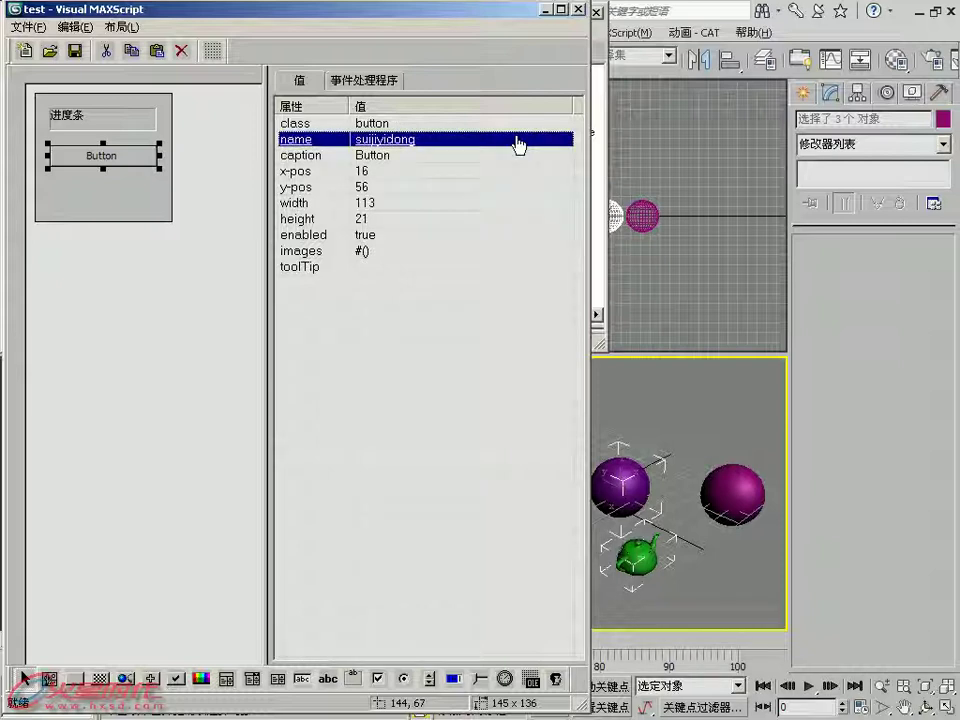
- Caption the button 随机移动 and shorten its height from 21 to 19
click(380, 155)
text(sui)
key(space)
text(ji)
key(space)
text(yi'do)
key(space)
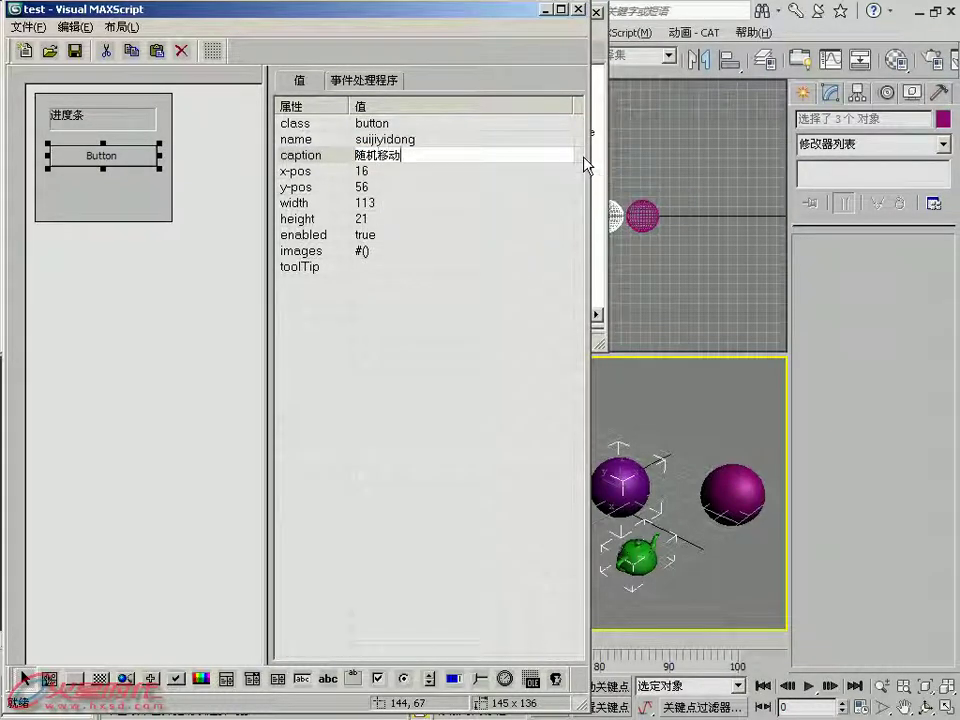
key(Return)
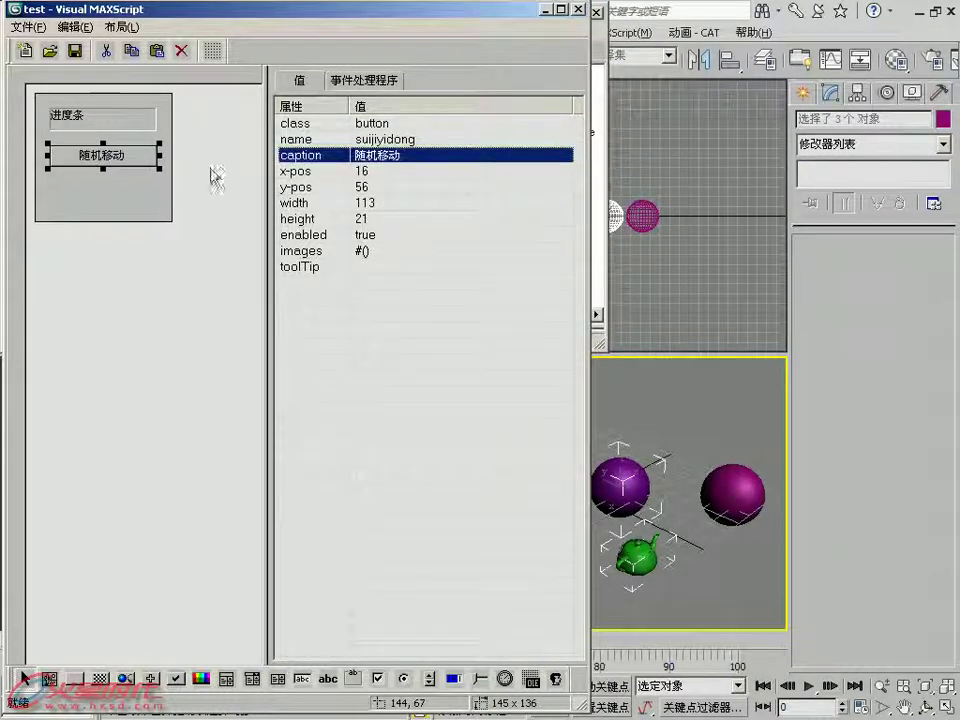
drag(103, 168, 103, 166)
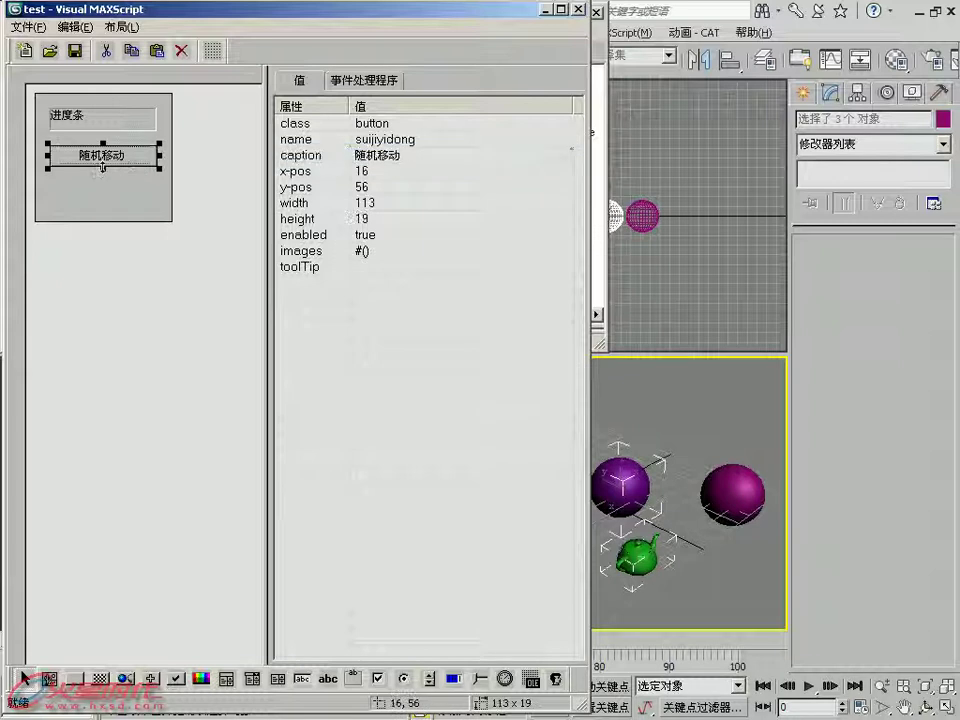
- In the button's pressed handler, write a parenthesised block beginning 'for a in selection'
click(367, 85)
double_click(326, 126)
drag(432, 195, 446, 274)
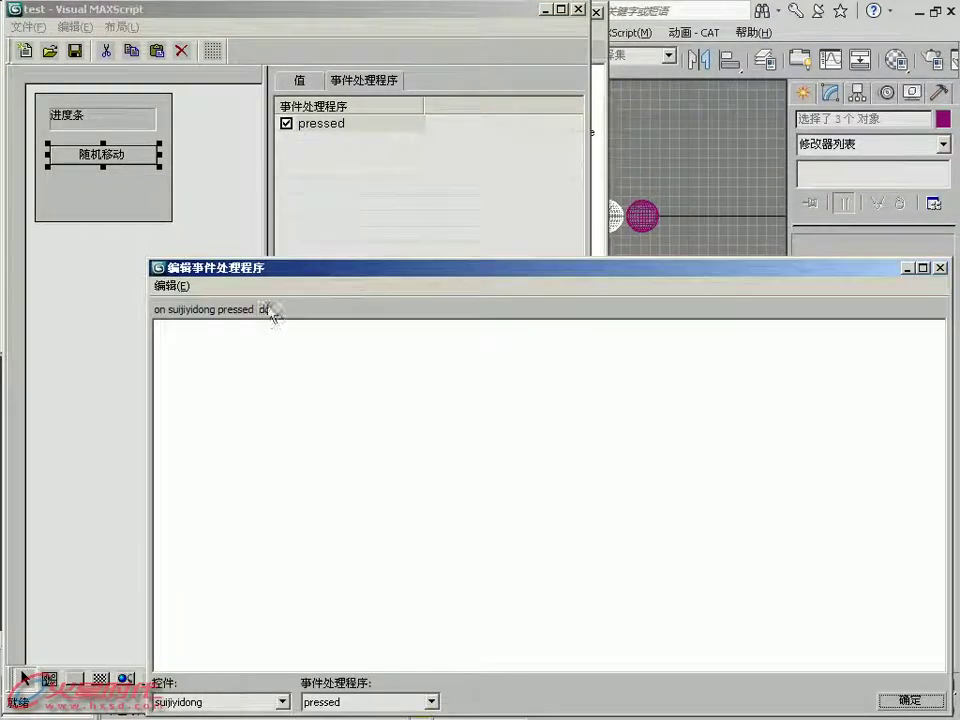
click(227, 326)
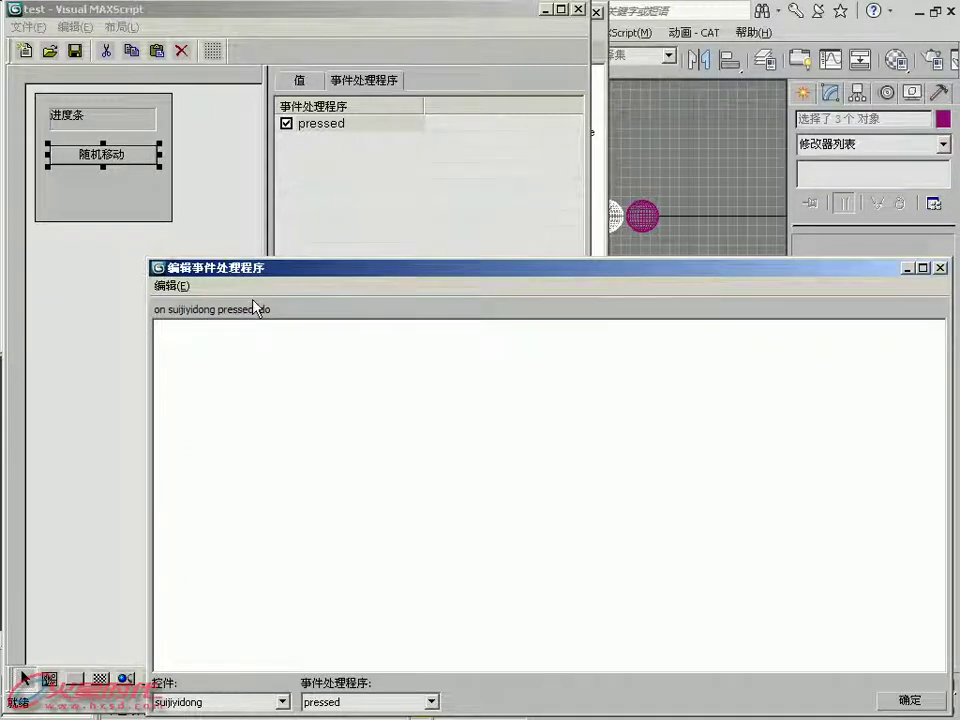
text(()
key(Return)
key(Return)
text())
click(163, 342)
text(selection)
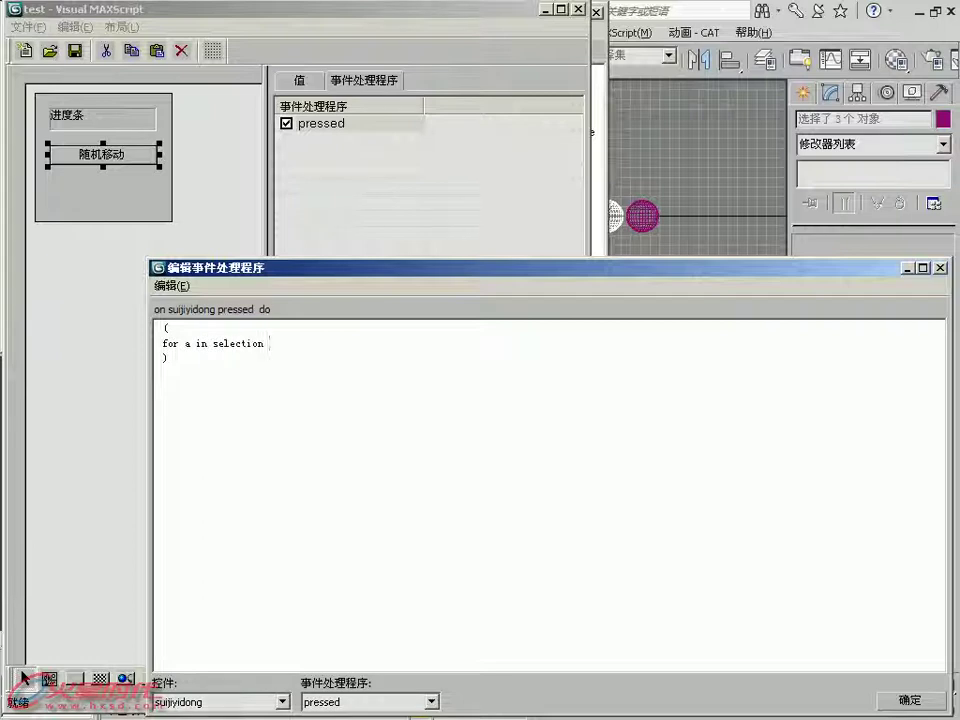
text(o)
- Indent the selection loop and add 'for t=0 to 100 by 5 do' below it
click(163, 343)
key(Tab)
click(313, 343)
key(Return)
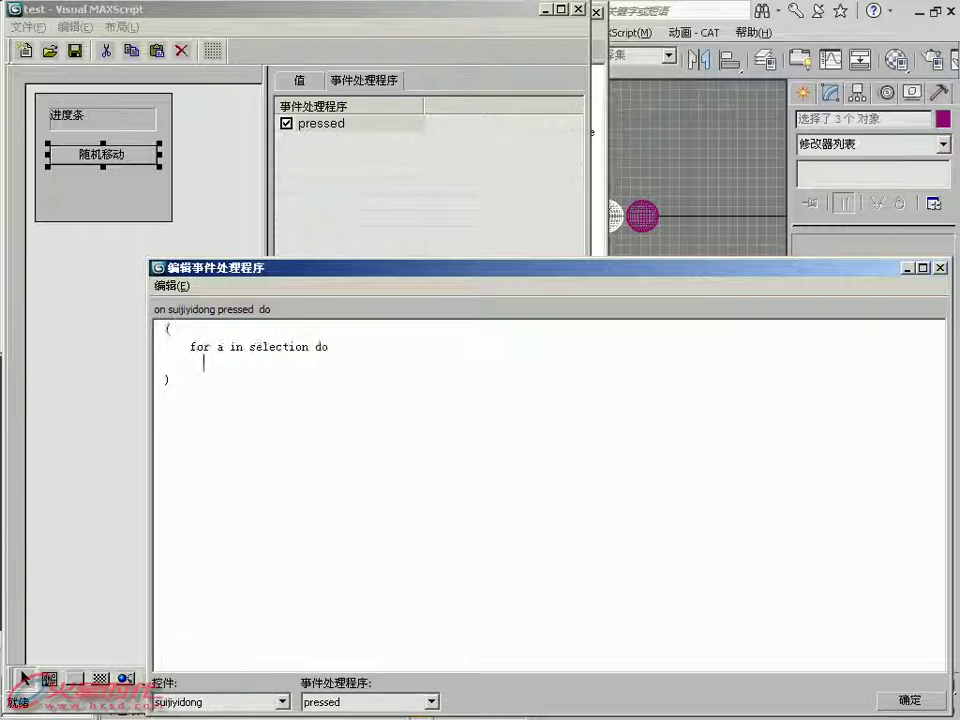
ctrl+scroll(300, 360, up, 3)
text(for )
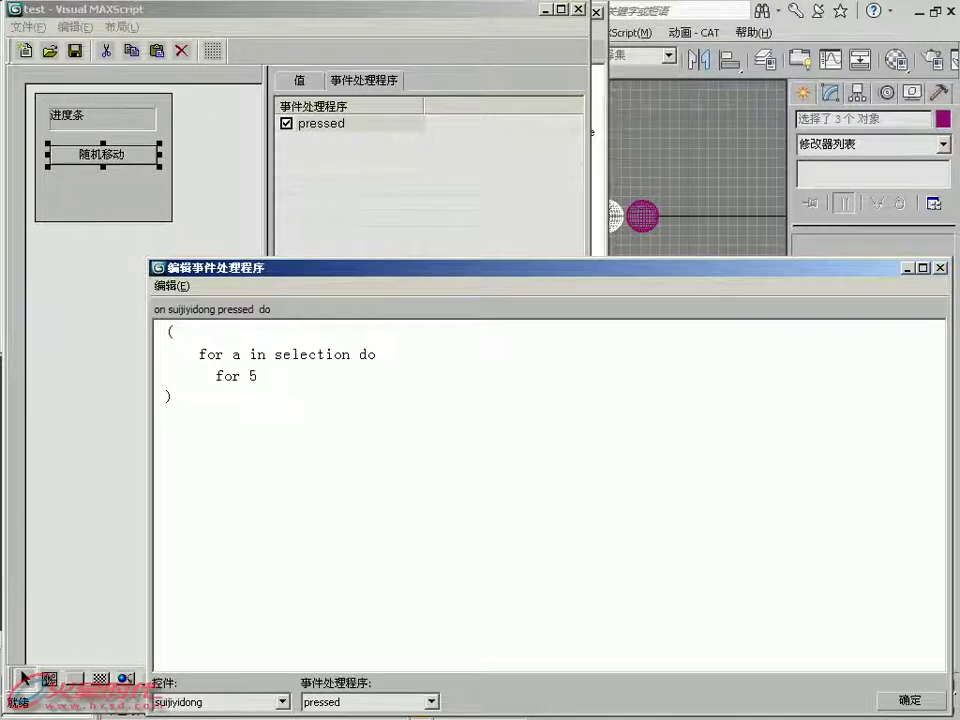
text(t=)
text(0 to 100 by 5)
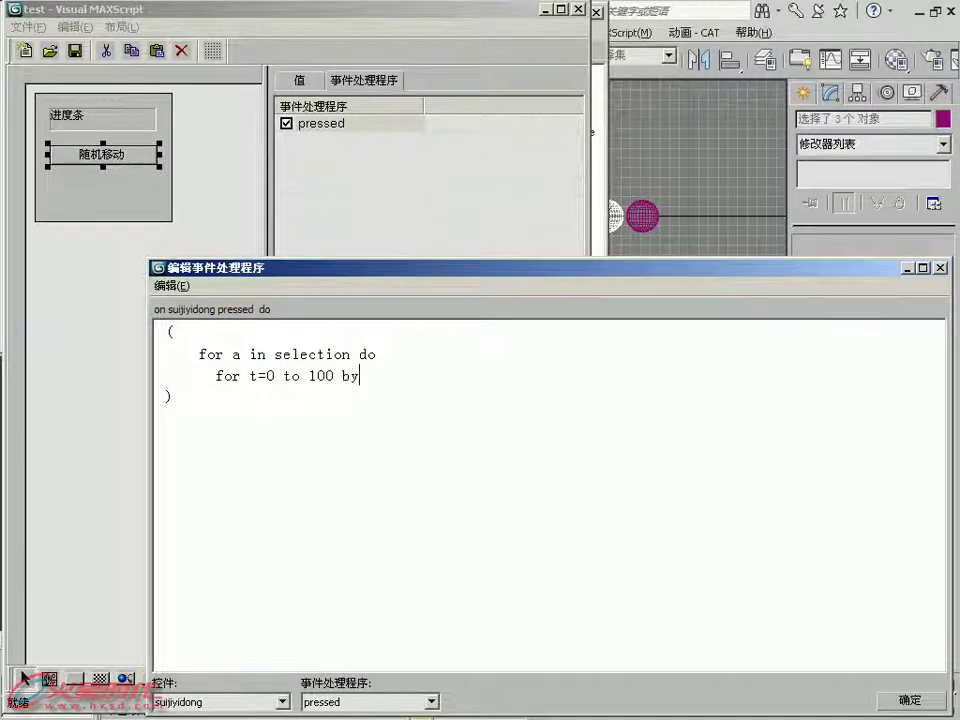
text( do)
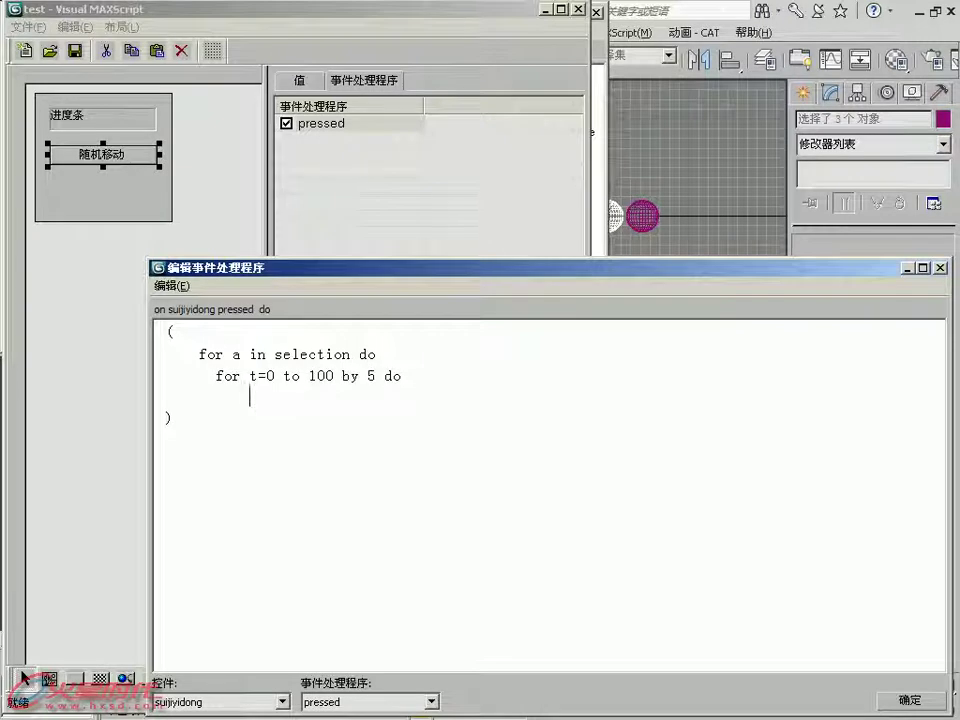
- Add an animated 'at time t' block setting a.pos.x=(t*(random 1.0 5.0)) and jindu.value=t
text(animate)
text(tim e)
text( t)
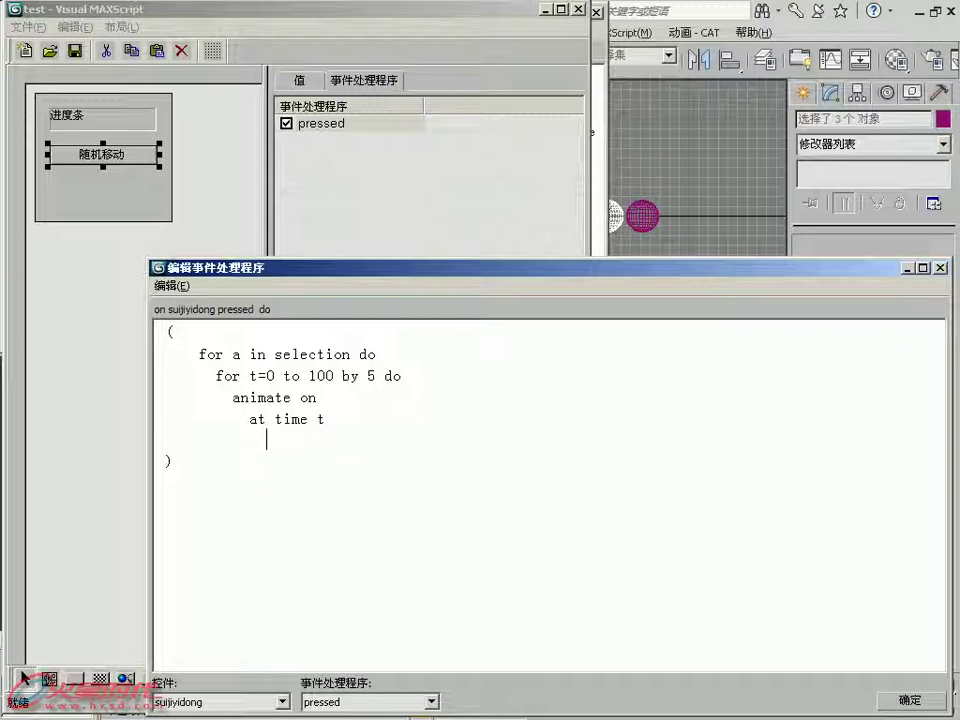
text(()
key(Return)
key(Return)
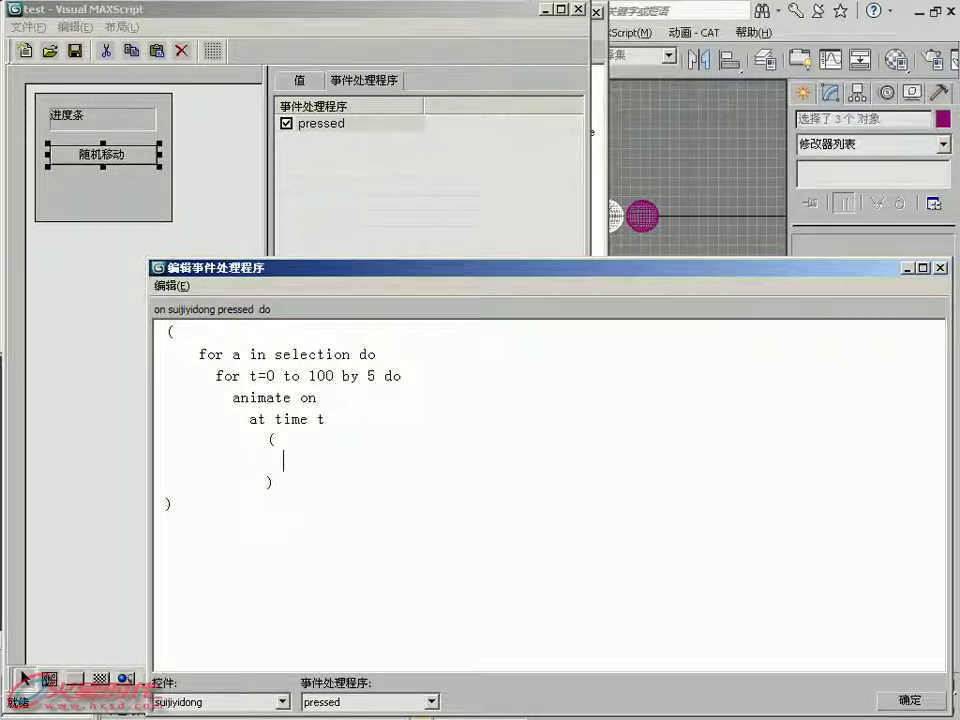
text(a.)
text(pos.x=)
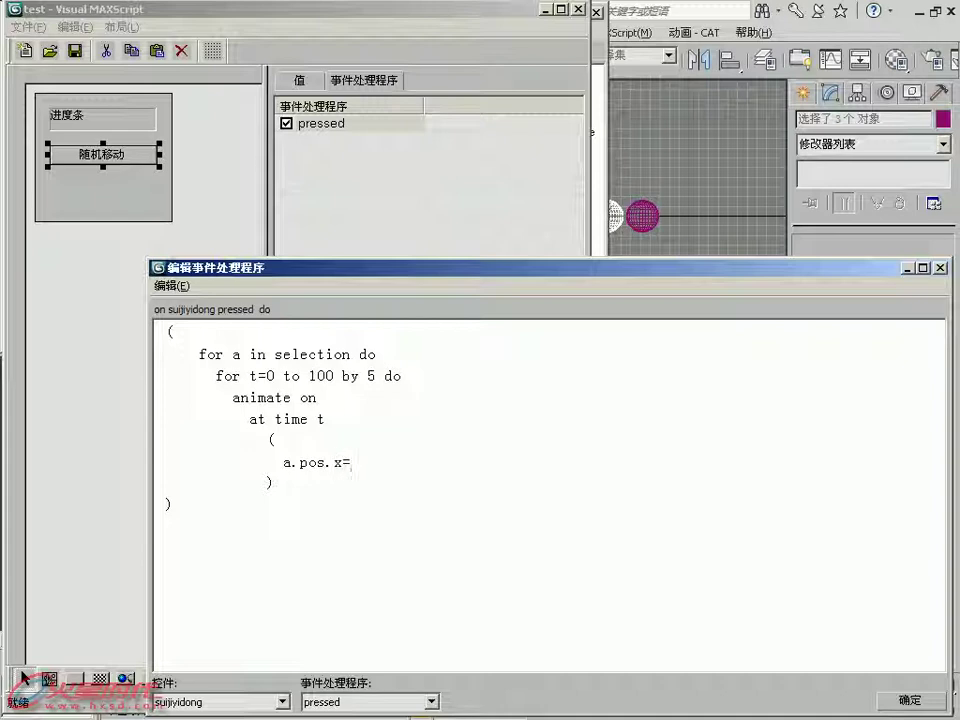
text(()
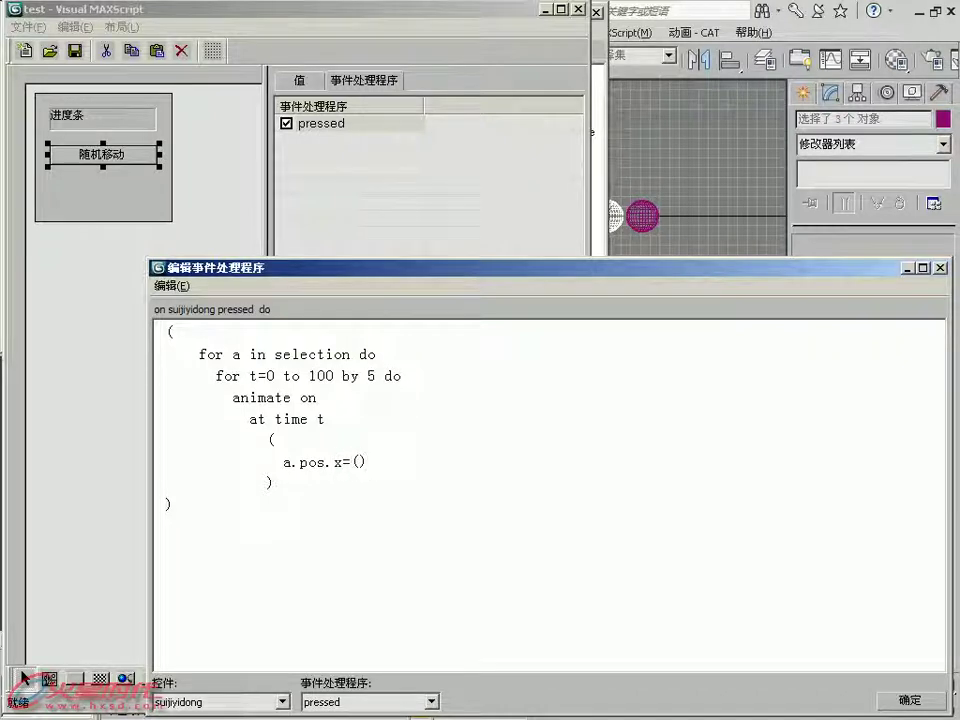
text())
text(())
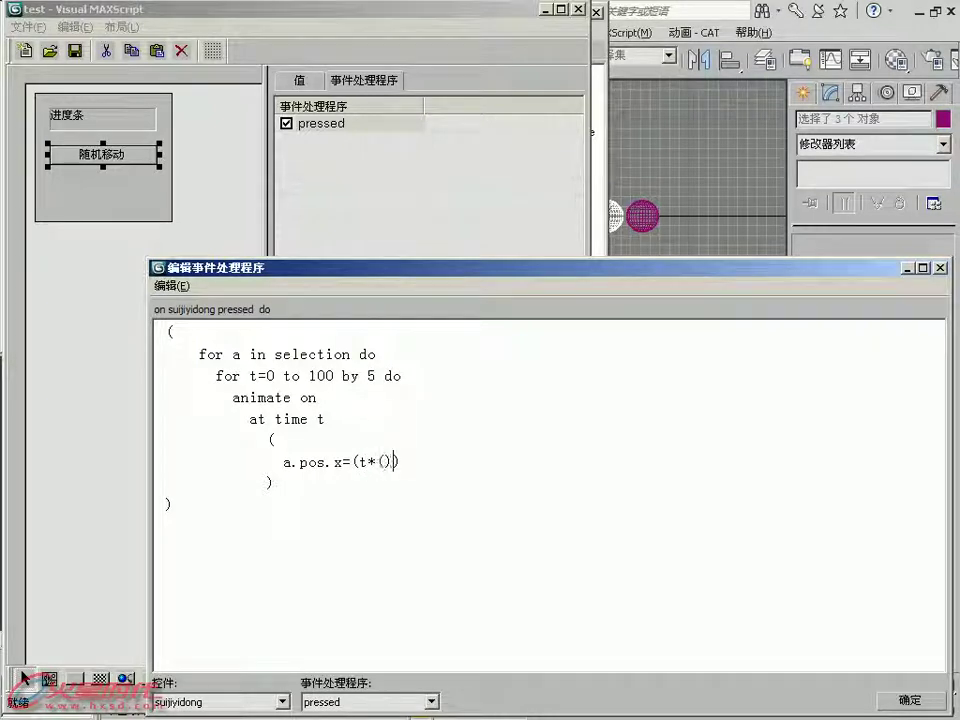
text(random 1.0 5.0)
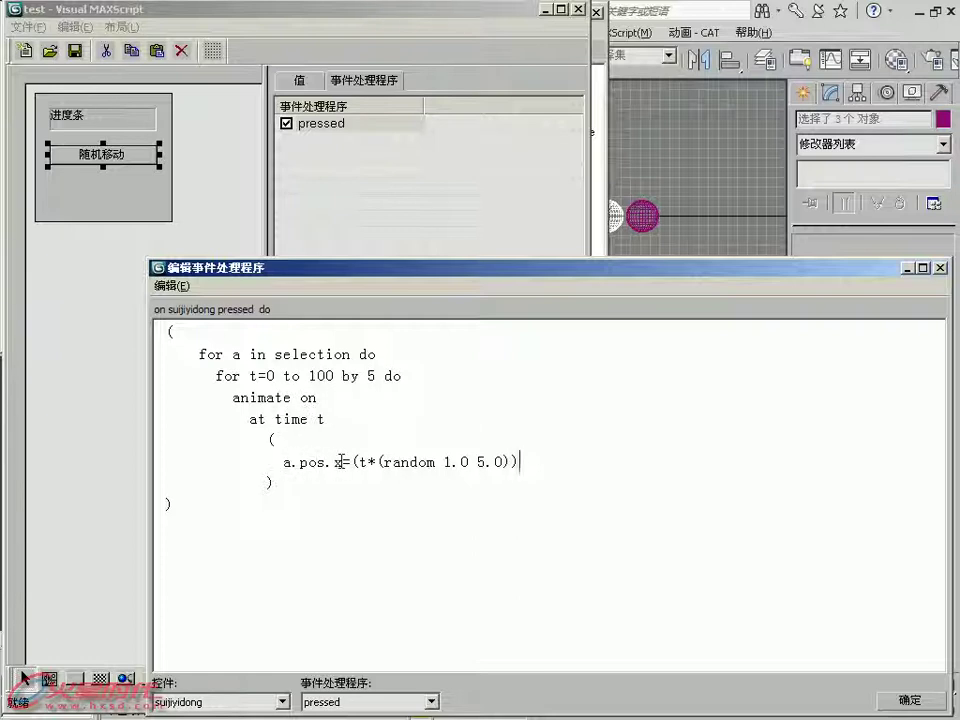
double_click(363, 462)
click(540, 470)
key(Return)
text(indd)
key(BackSpace)
key(BackSpace)
key(BackSpace)
text(ue=t)
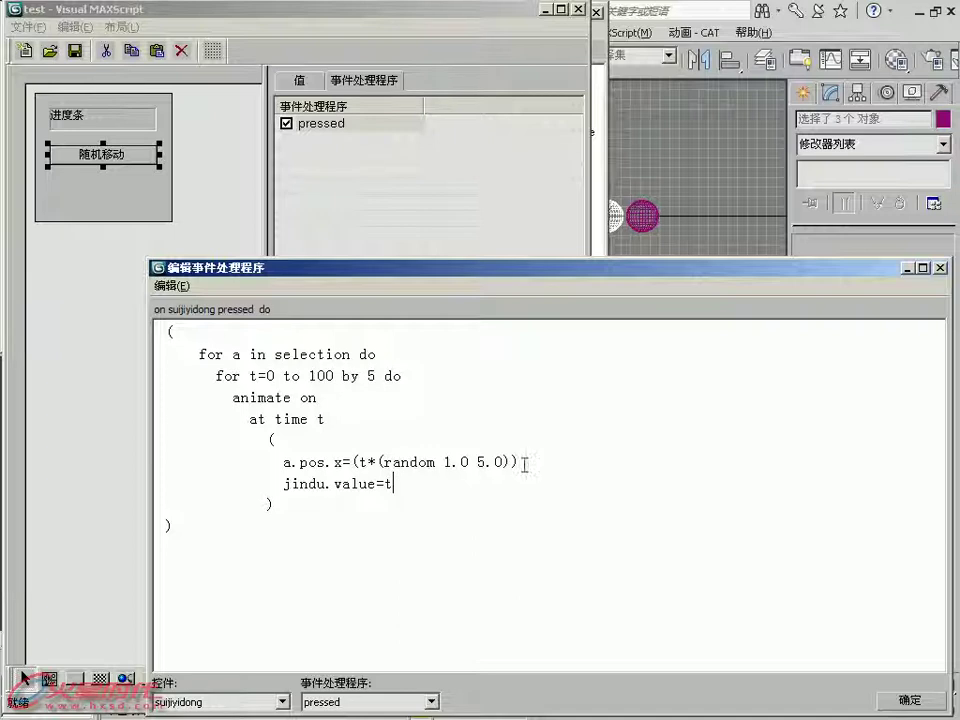
double_click(321, 419)
- Wrap the animation loop in parentheses and add jindu.value=0 after it
click(482, 484)
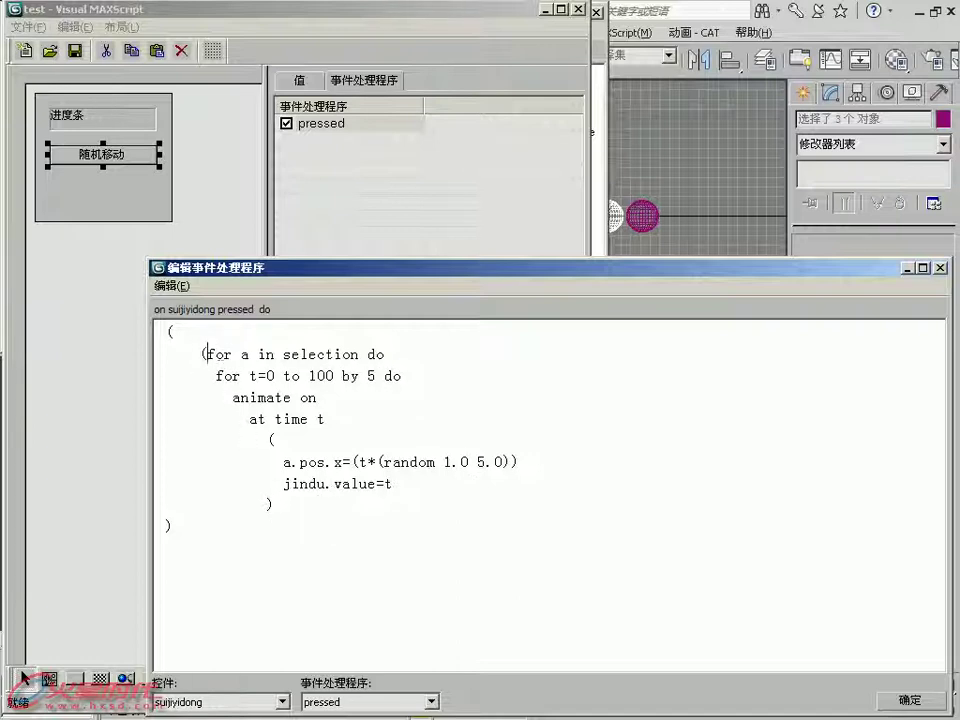
text(()
key(Return)
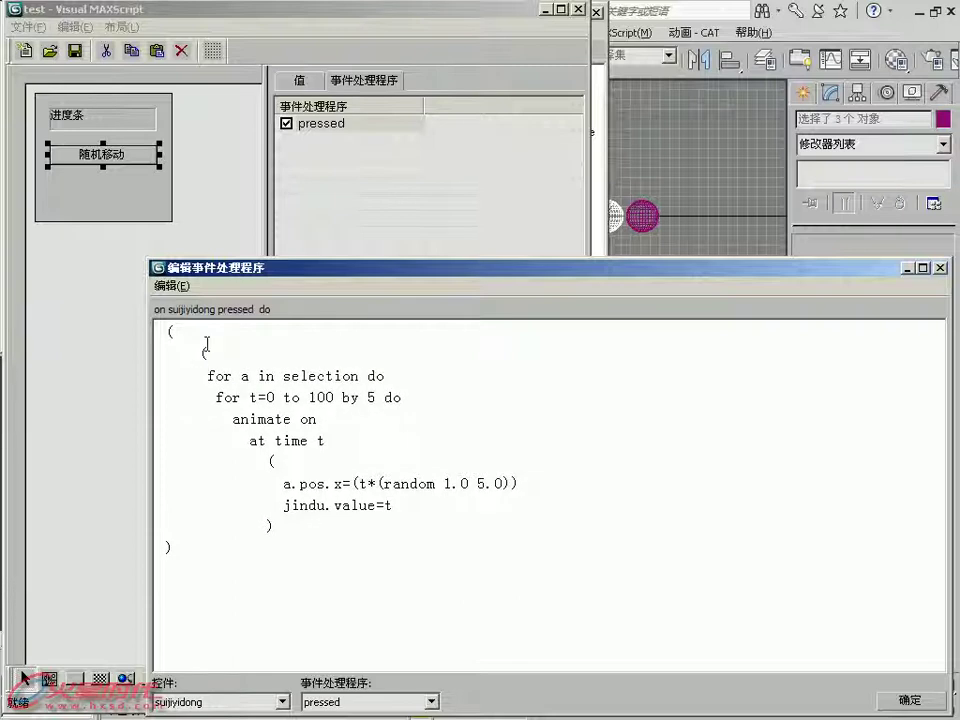
key(BackSpace)
click(190, 545)
text(jindu.value)
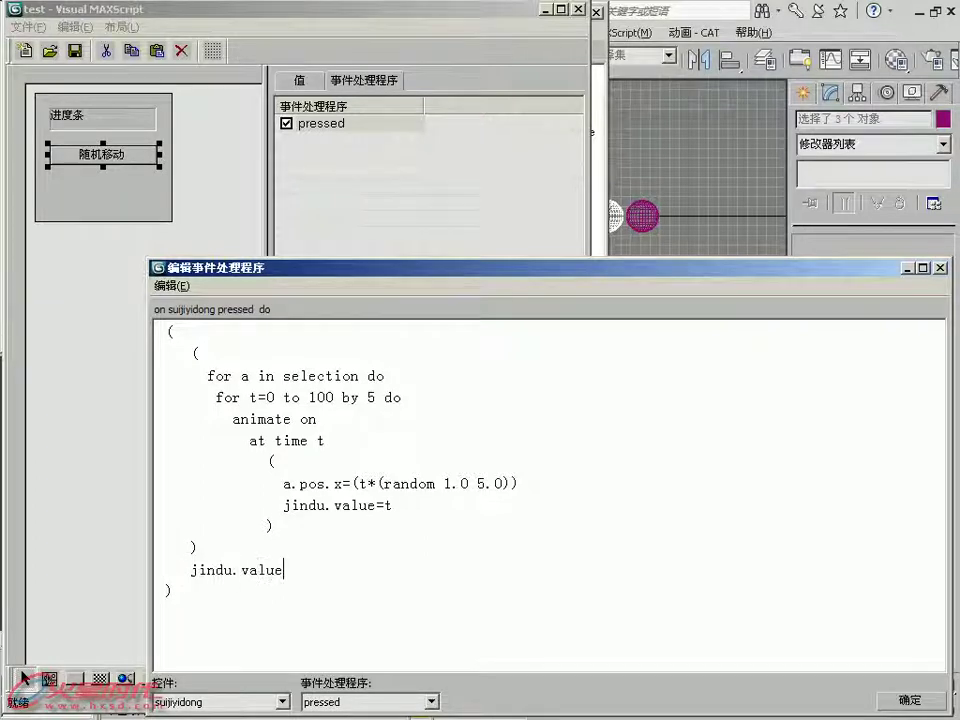
text(=0)
drag(320, 576, 191, 570)
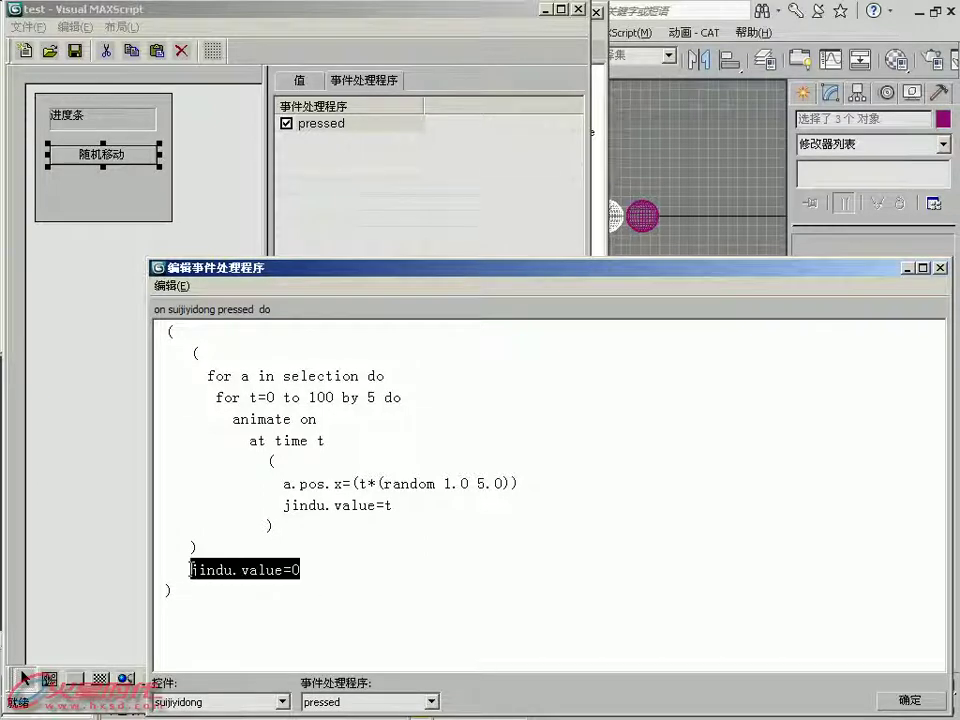
click(362, 572)
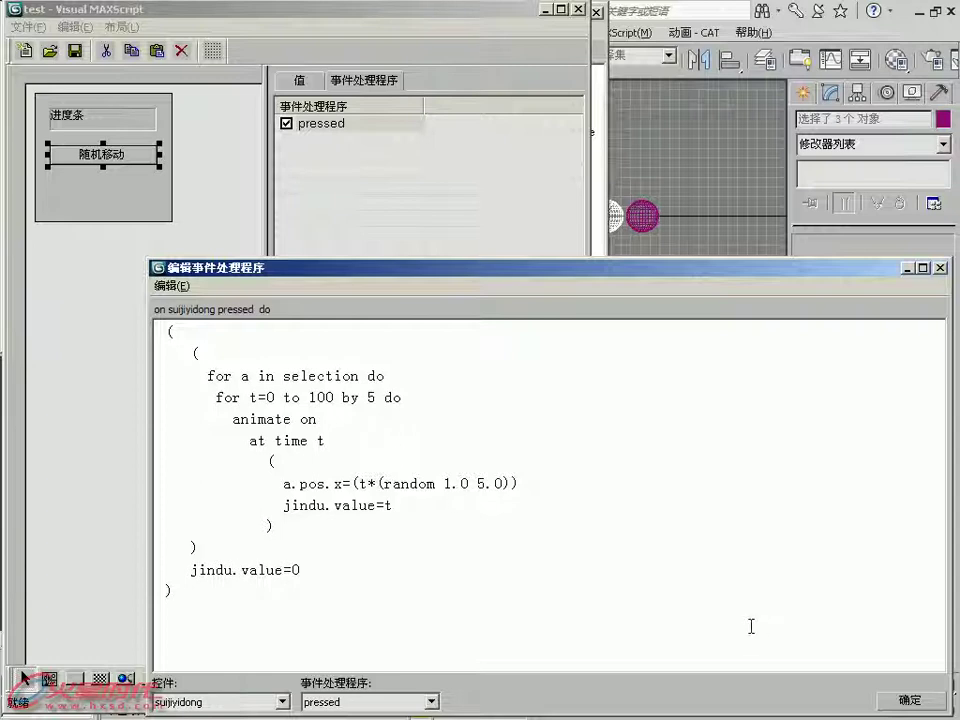
- Close the editors, select all objects, and evaluate the script to show the 测试 rollout
click(900, 700)
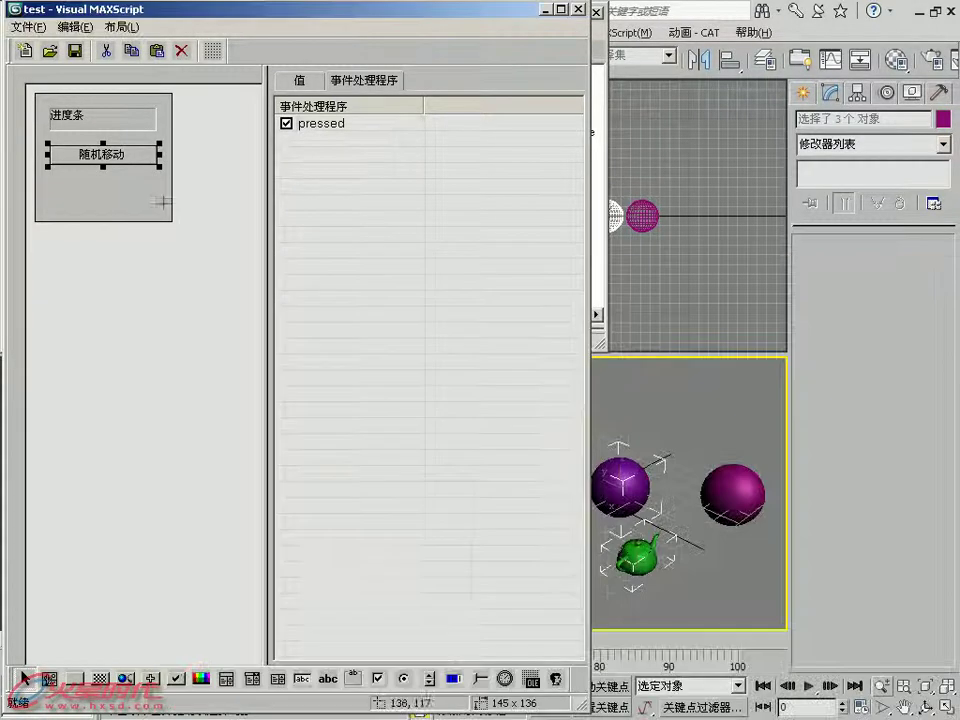
click(577, 10)
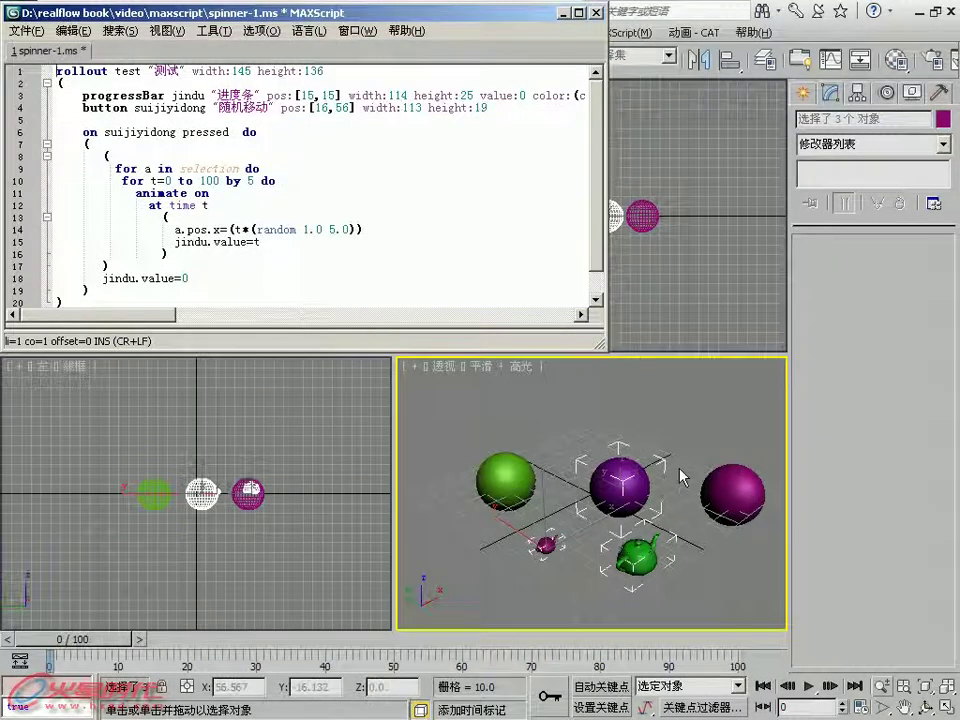
key(ctrl+a)
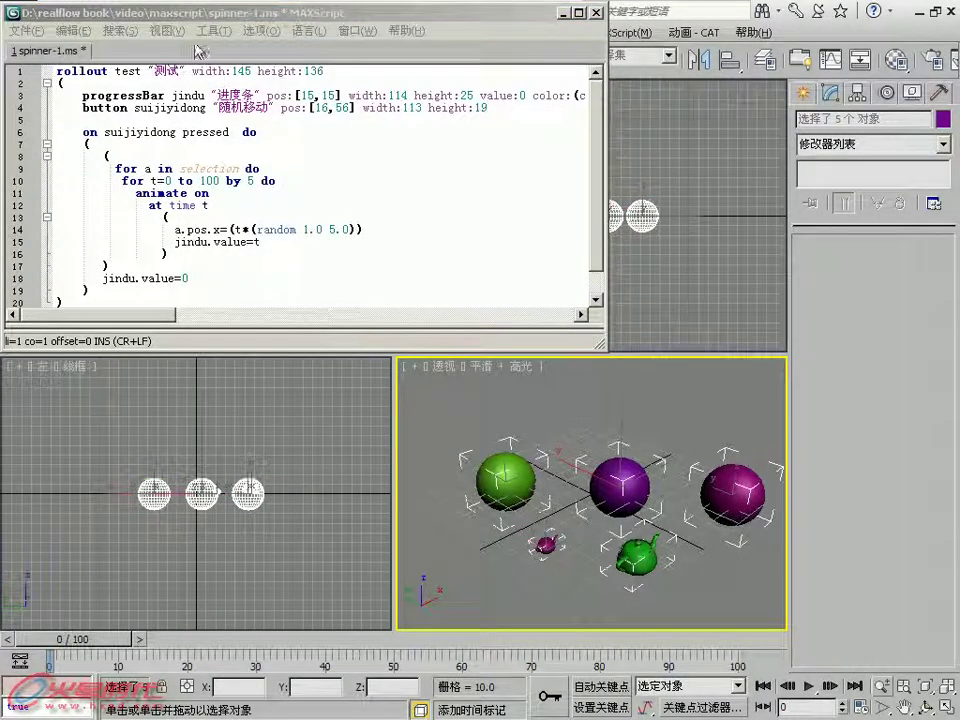
click(207, 30)
click(220, 49)
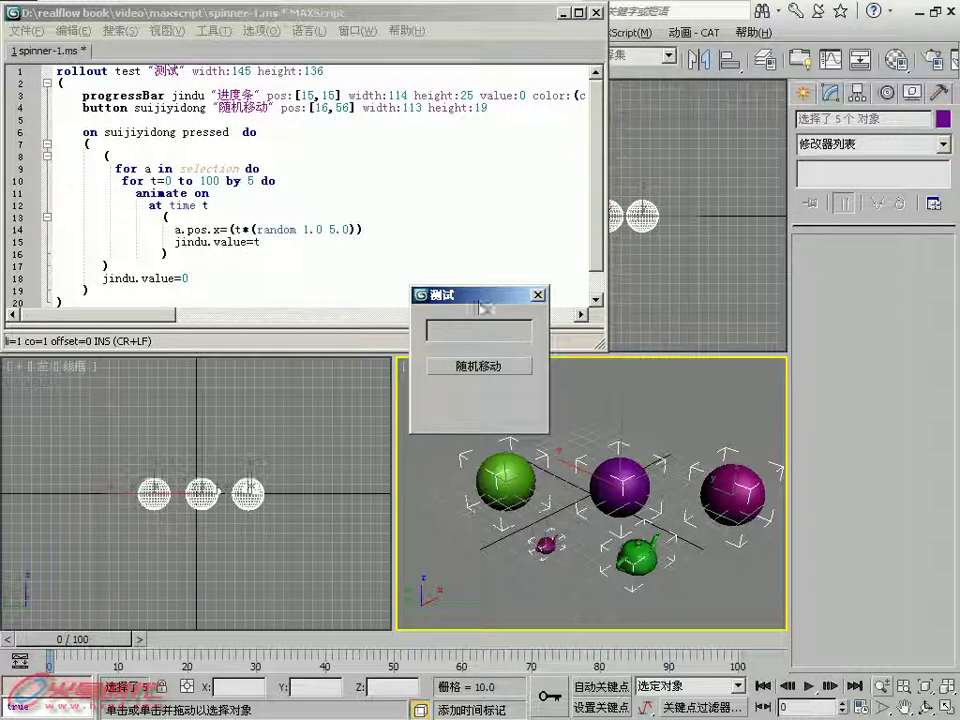
- Run 随机移动 on the selected spheres, scrub to check the motion, and close the dialog
drag(480, 300, 290, 353)
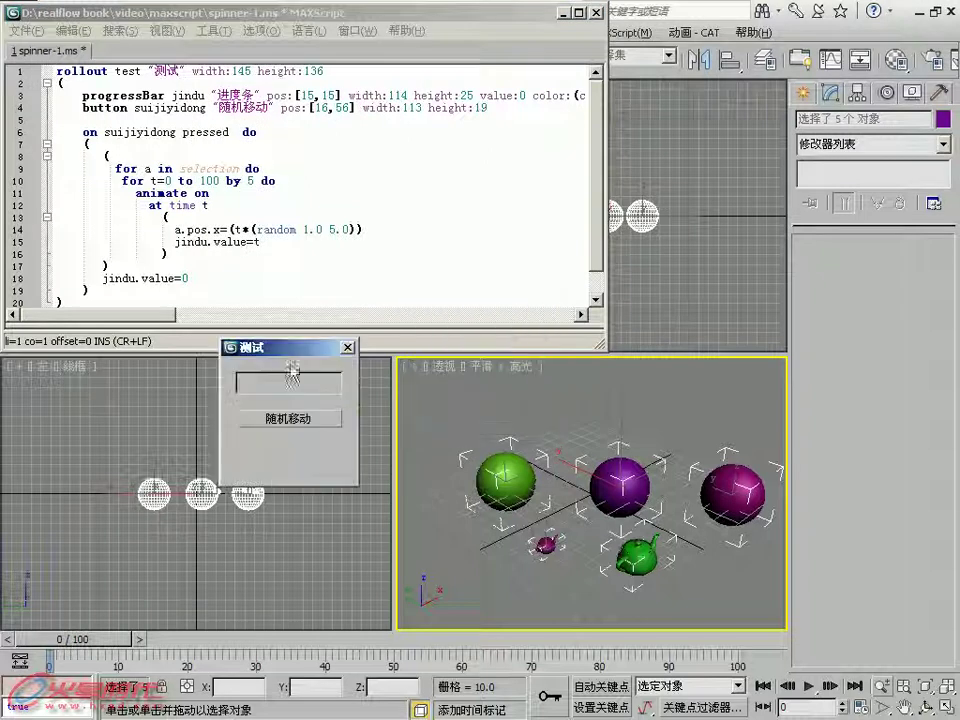
click(296, 422)
mouse_move(95, 638)
mouse_down()
mouse_move(440, 605)
mouse_move(40, 615)
mouse_up()
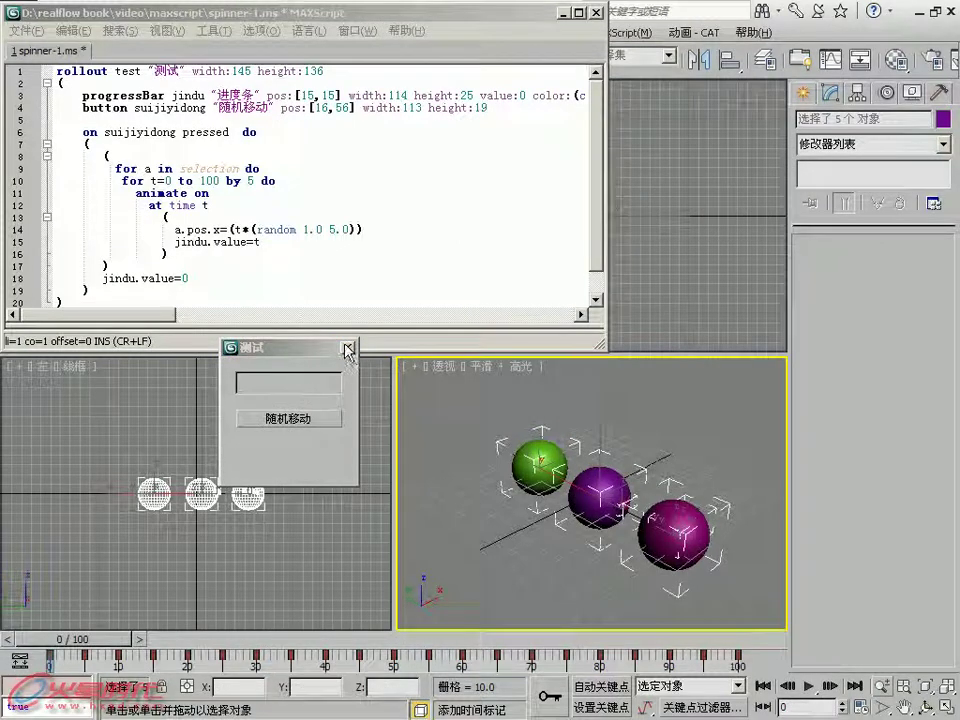
click(348, 349)
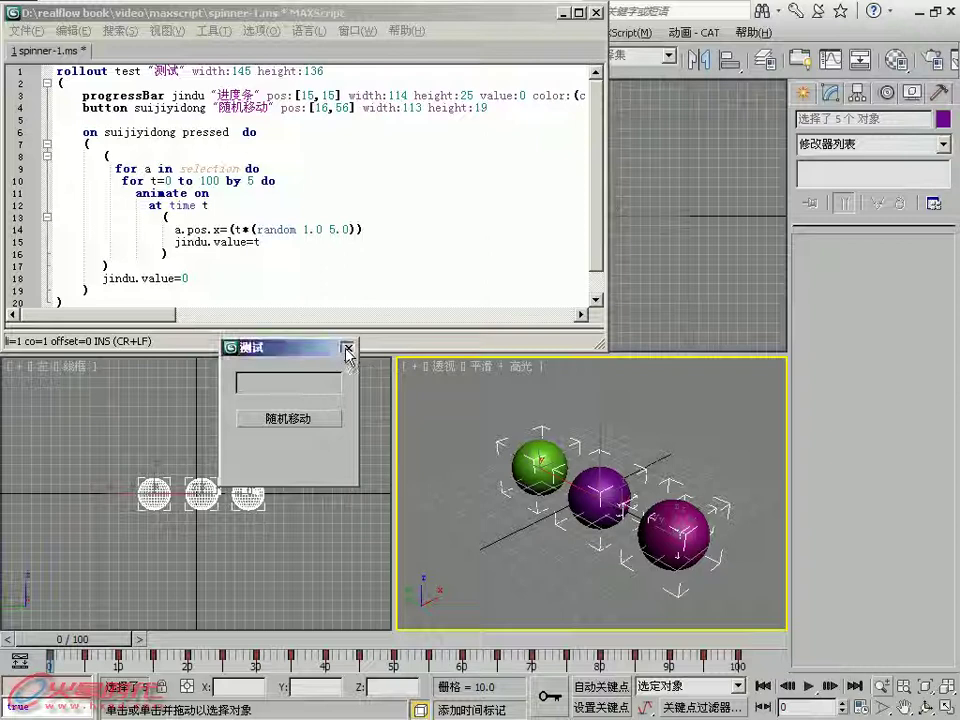
- Close the test dialog and delete the three existing spheres
click(422, 439)
click(612, 478)
ctrl+click(672, 530)
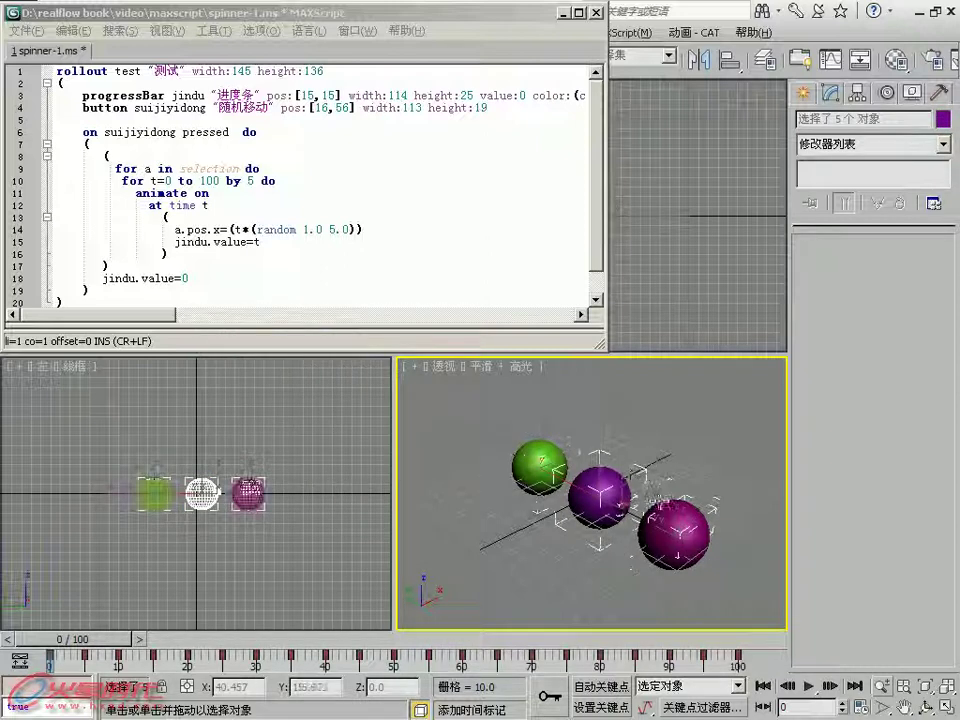
ctrl+click(540, 466)
key(Delete)
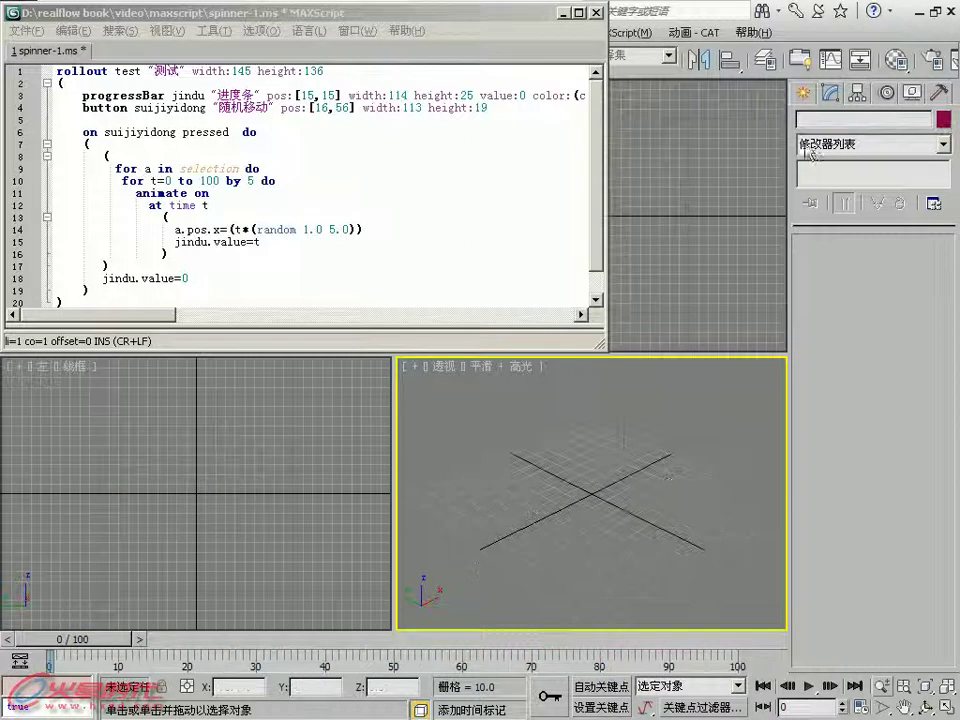
- Create 14 spheres of various sizes across the perspective view
click(803, 93)
click(835, 232)
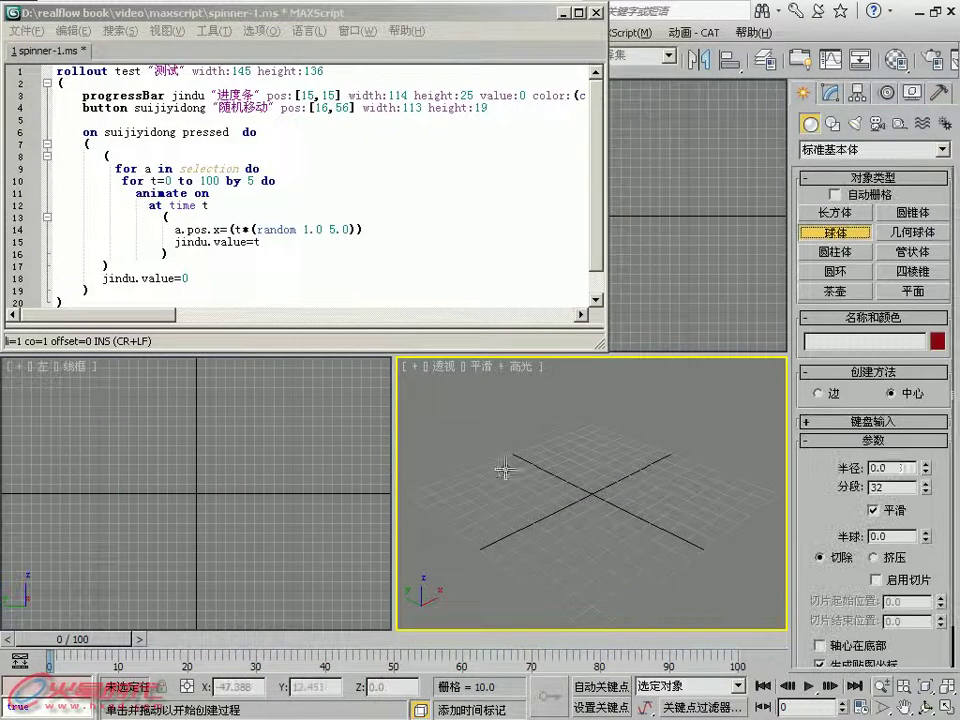
drag(503, 463, 530, 466)
drag(505, 549, 592, 561)
drag(587, 514, 595, 514)
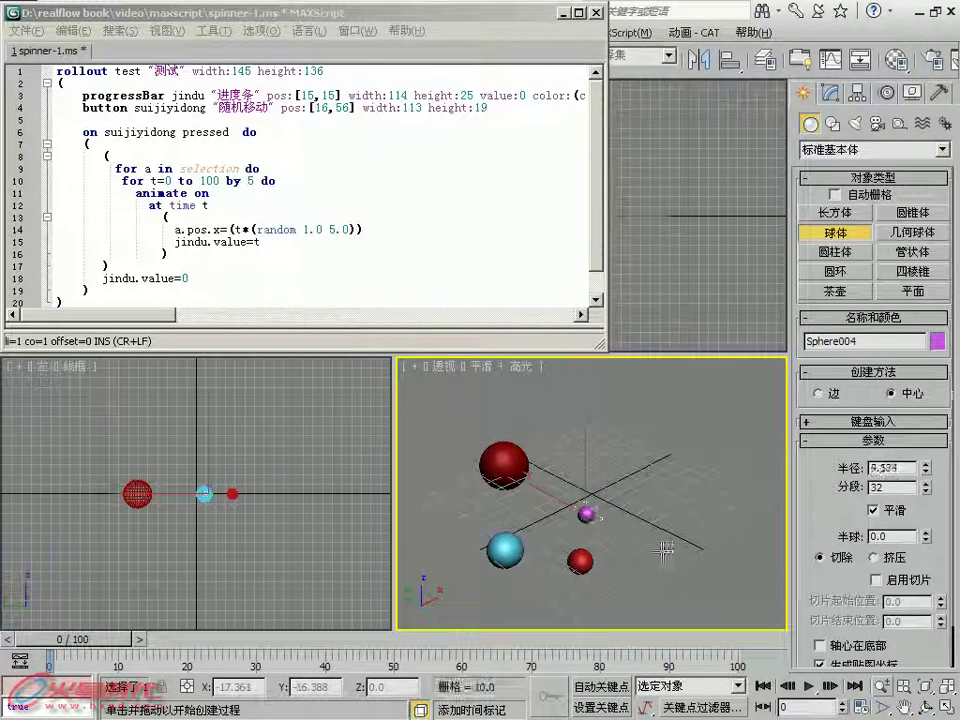
drag(686, 562, 703, 562)
drag(640, 587, 648, 587)
drag(593, 465, 609, 465)
drag(543, 413, 576, 413)
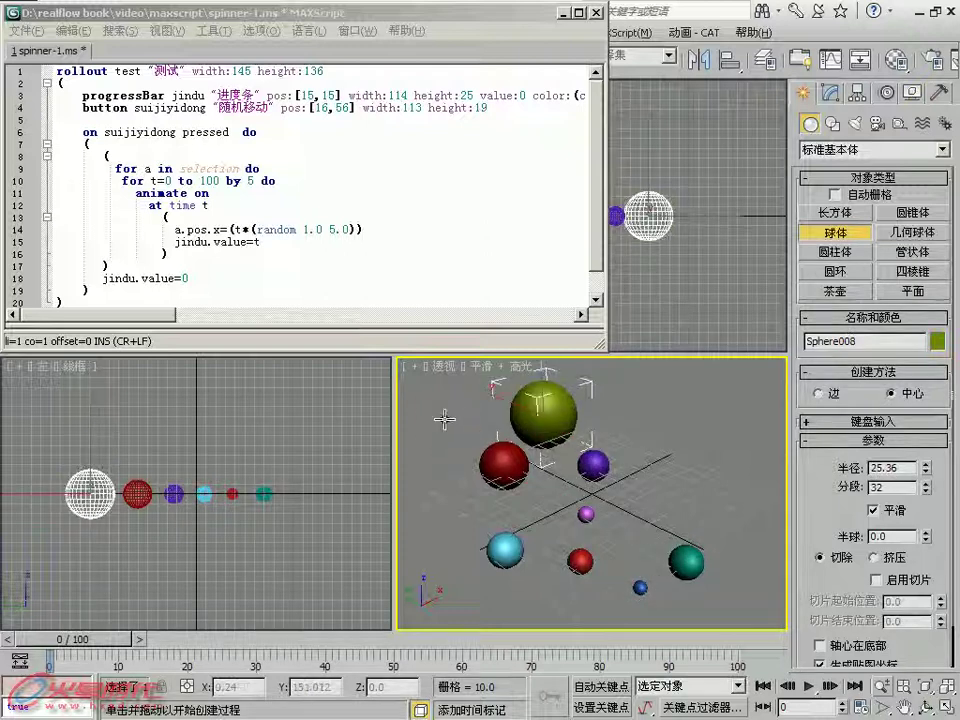
drag(441, 419, 460, 419)
drag(440, 507, 457, 507)
drag(554, 506, 566, 506)
drag(641, 508, 647, 508)
drag(728, 522, 746, 522)
drag(631, 541, 637, 541)
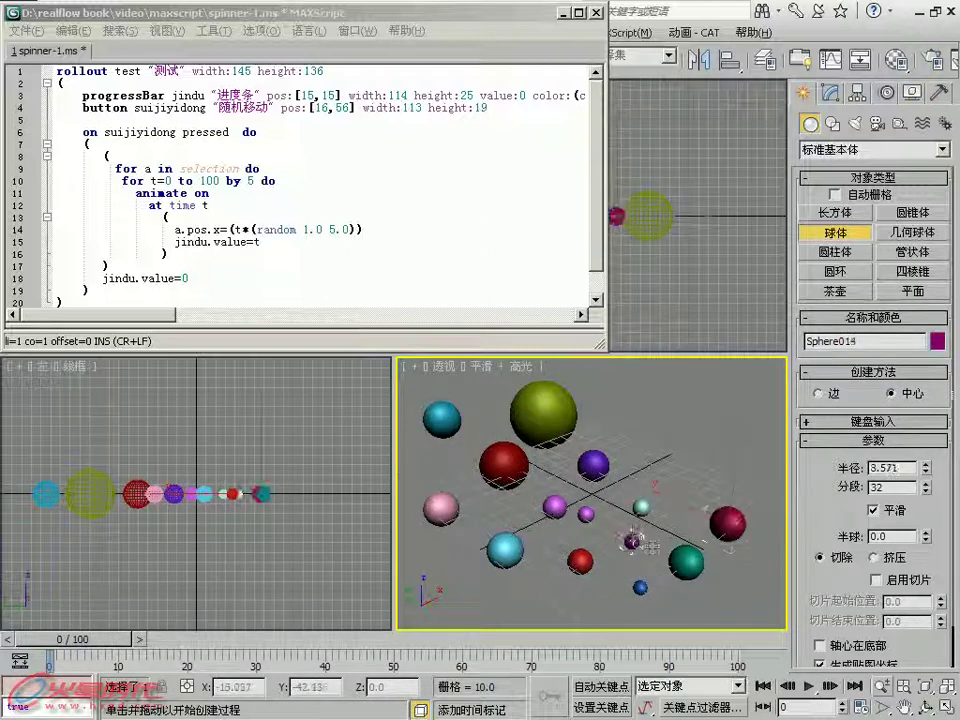
right_click(637, 541)
- Remove 'by 5' from the loop on line 10 so it reads for t=0 to 100 do
click(272, 244)
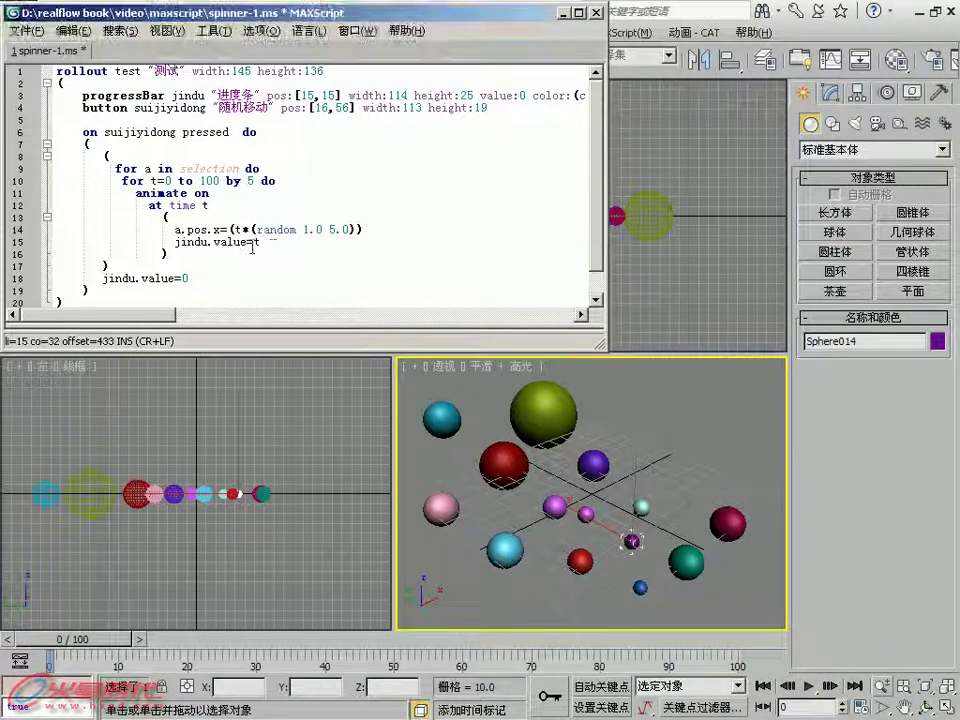
click(250, 181)
click(232, 181)
click(227, 181)
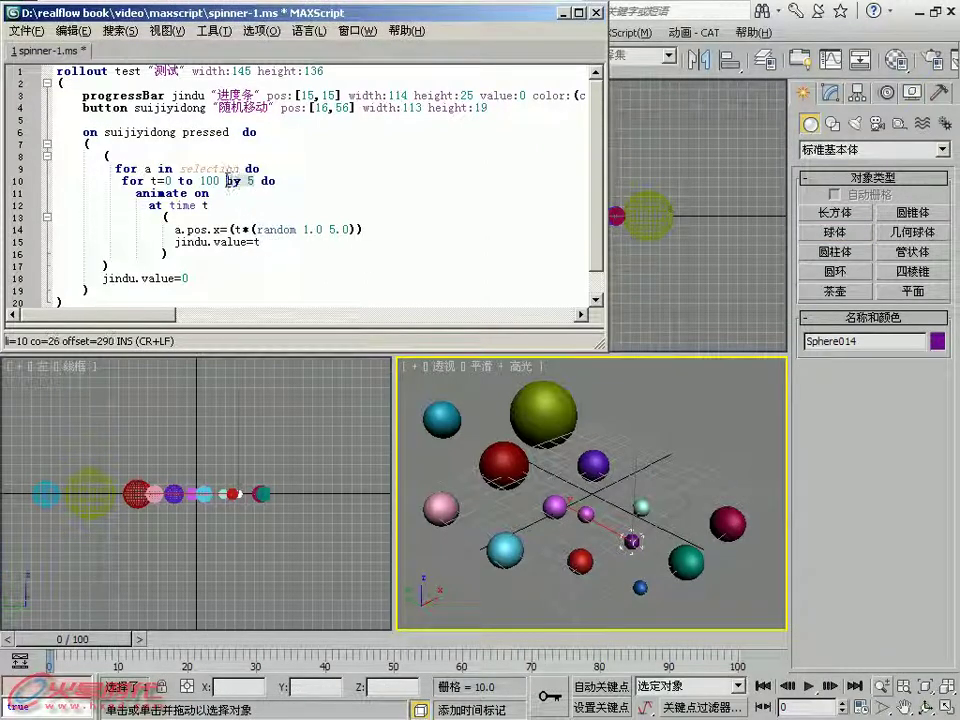
key(Delete)
key(Delete)
key(Delete)
click(262, 242)
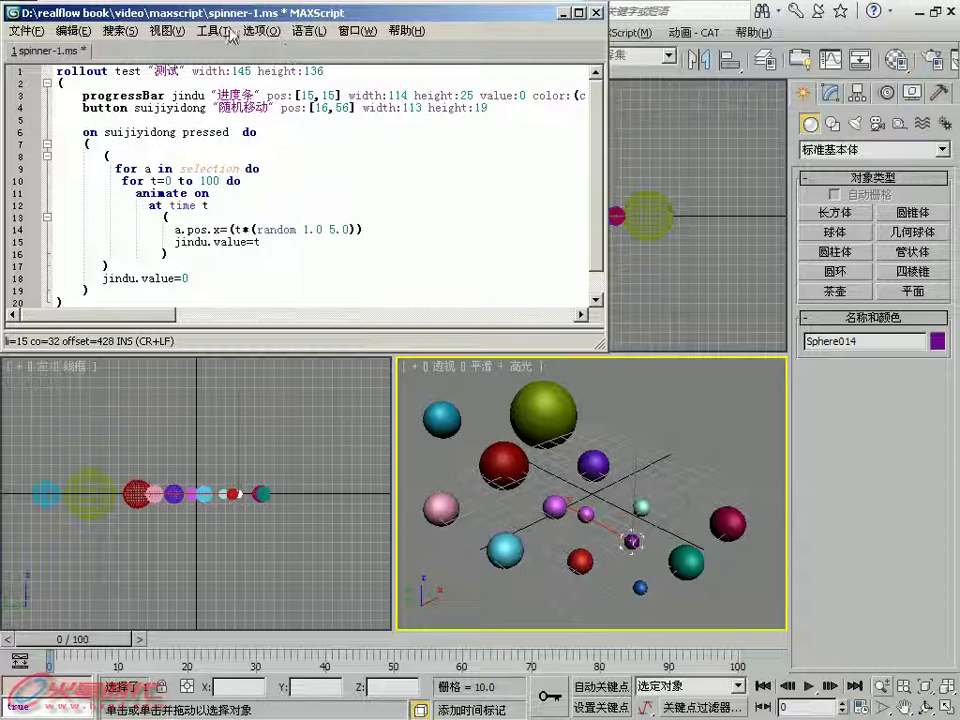
click(658, 398)
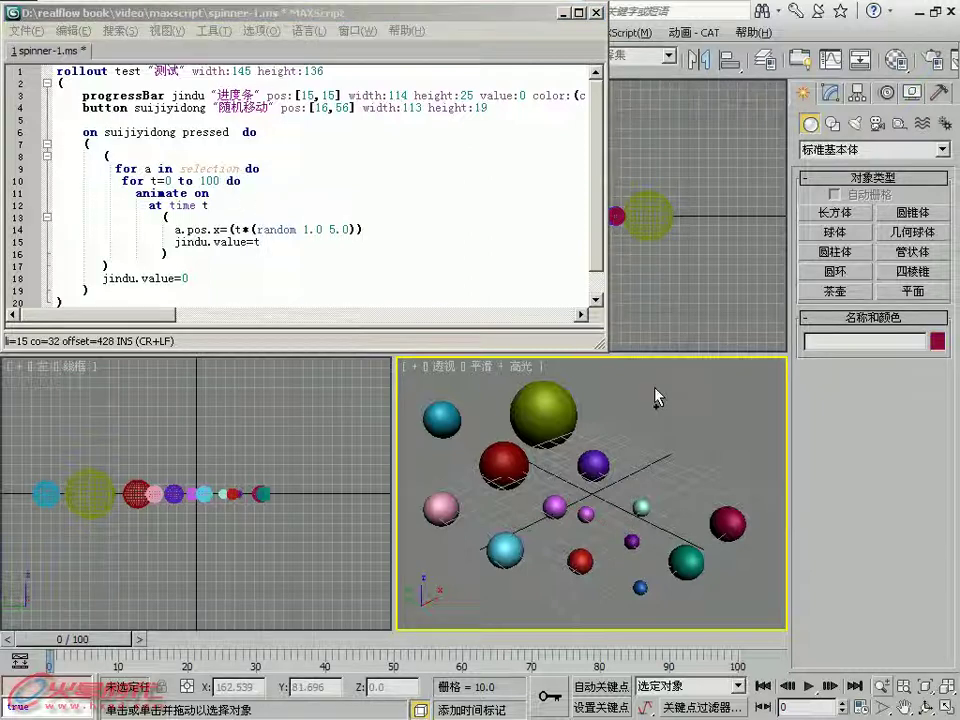
- Select all 14 spheres, evaluate the script, and run 随机移动 on them
key(ctrl+a)
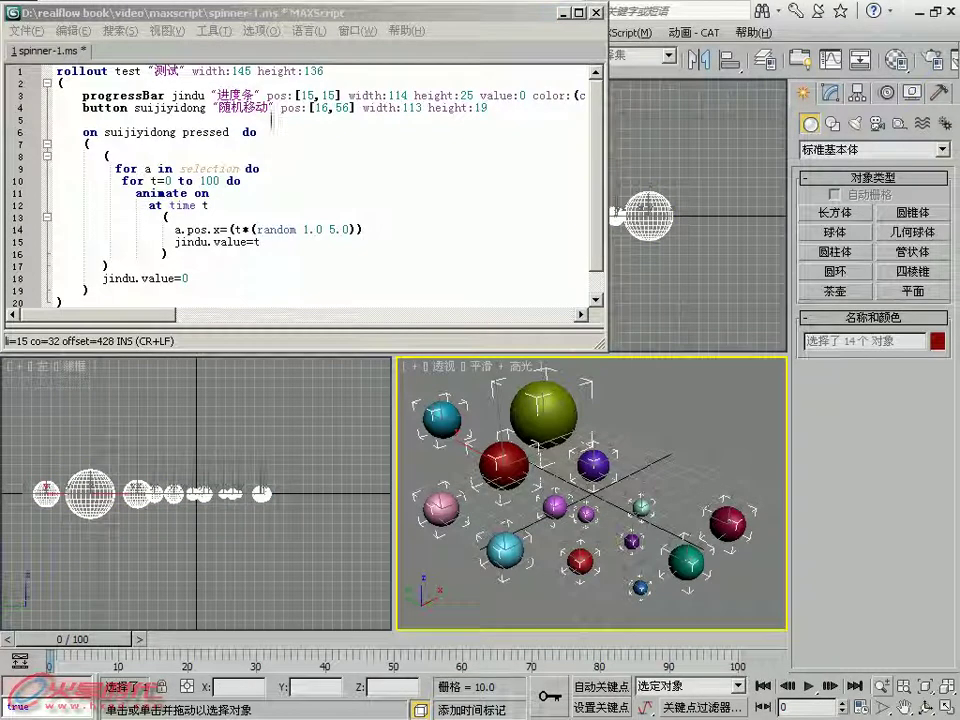
click(214, 31)
click(237, 52)
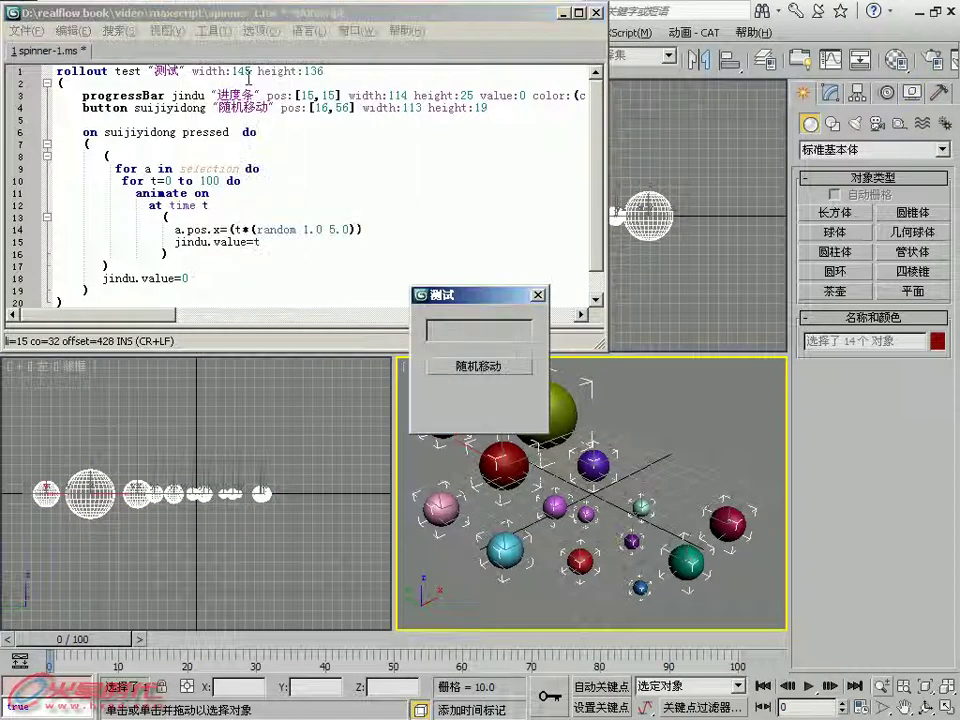
click(474, 368)
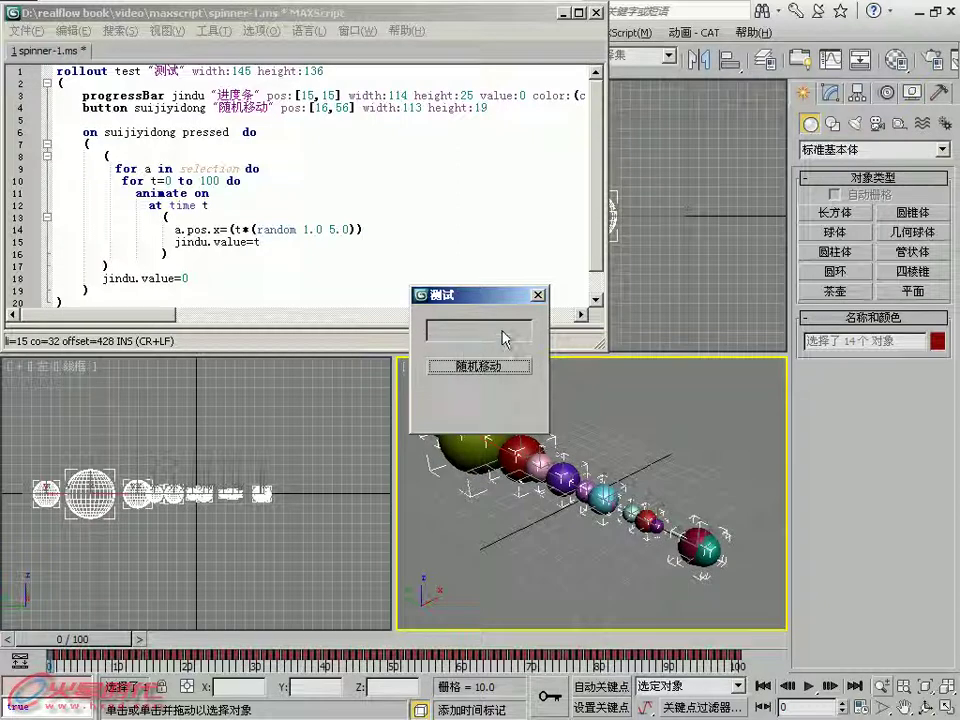
- Move the test dialog aside and play back the sphere animation
drag(508, 316, 596, 144)
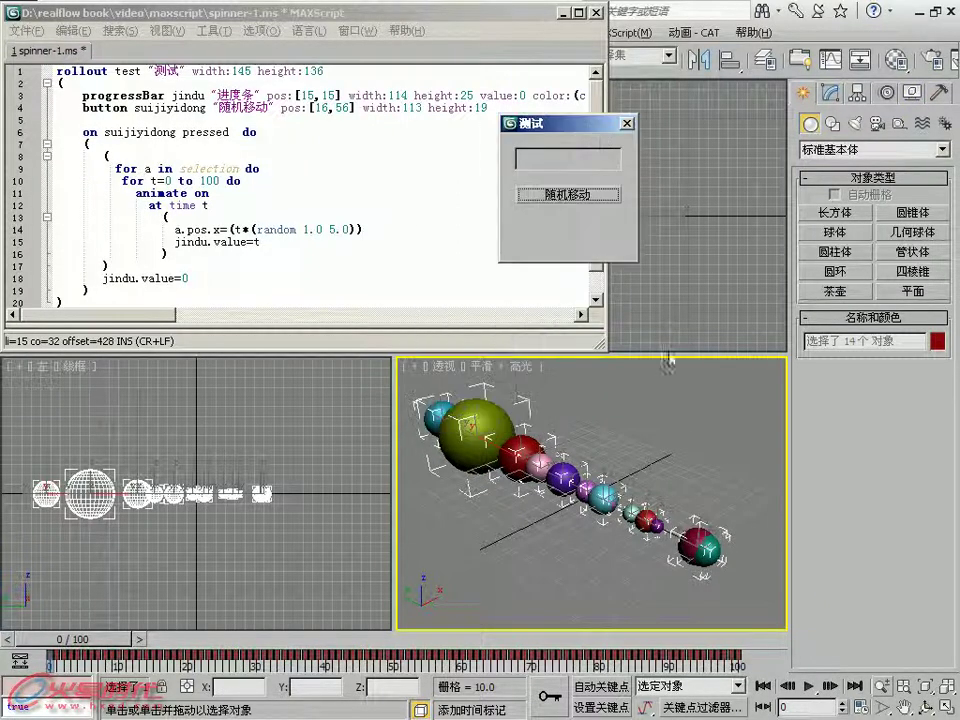
key(/)
middle_drag(760, 614, 628, 575)
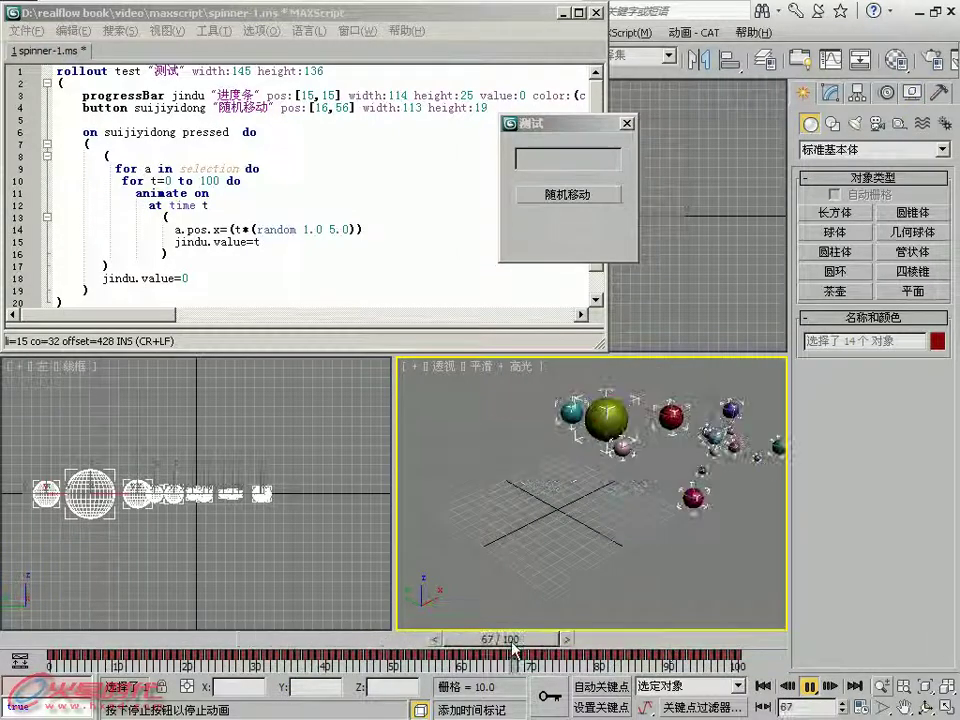
mouse_move(380, 638)
mouse_down()
mouse_move(78, 638)
mouse_move(336, 638)
mouse_up()
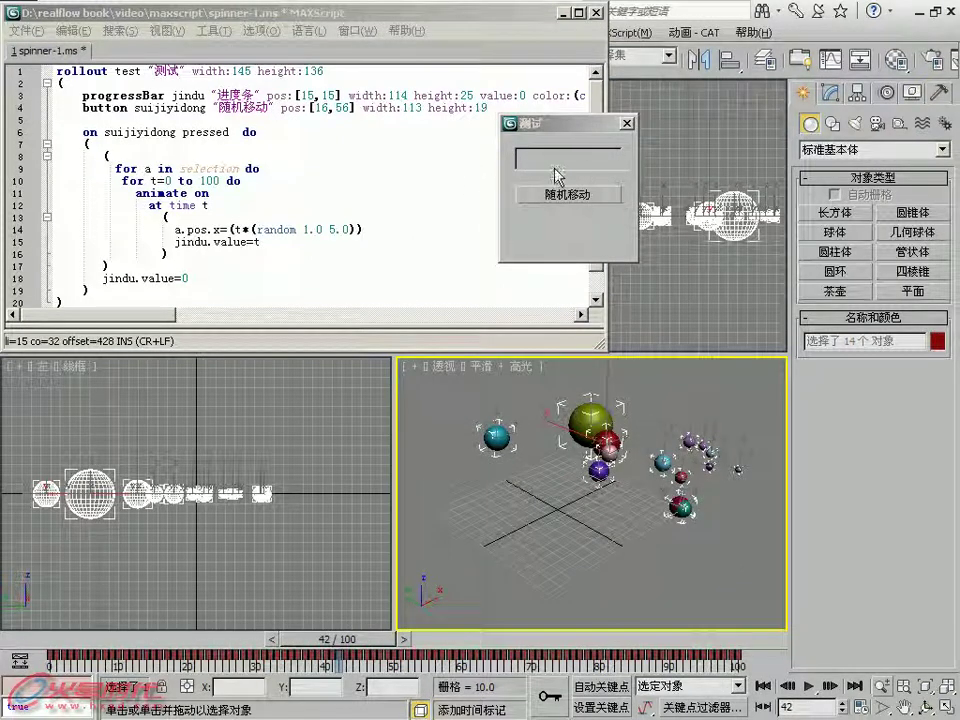
- Close the 测试 dialog
click(321, 253)
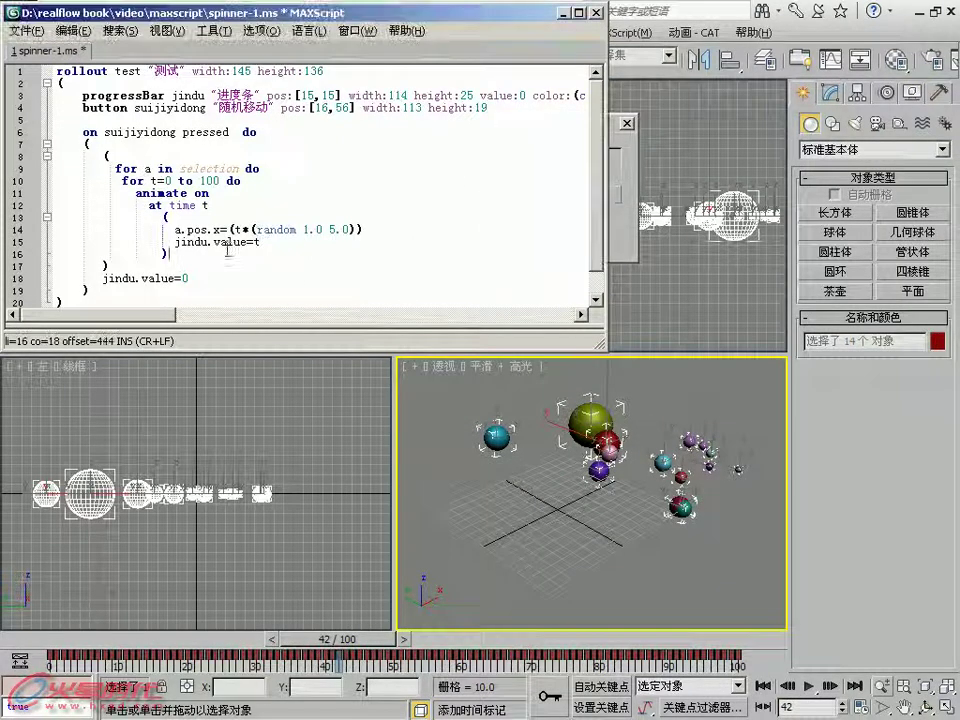
click(624, 157)
click(626, 123)
- Review script lines 13–18, from the jindu.value=t update to jindu.value=0
click(260, 218)
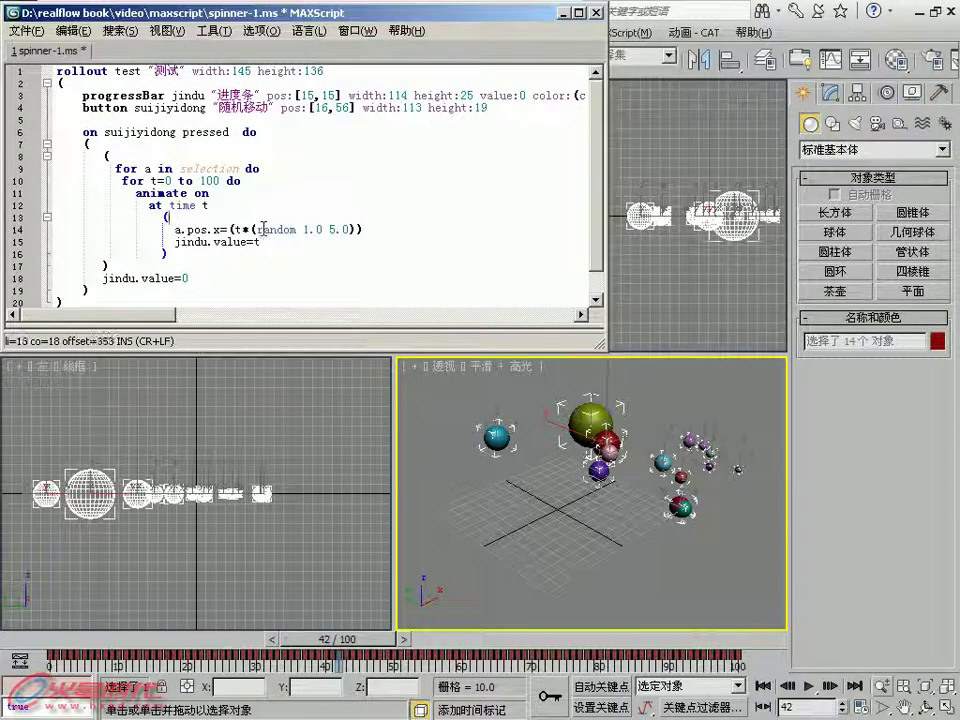
click(229, 243)
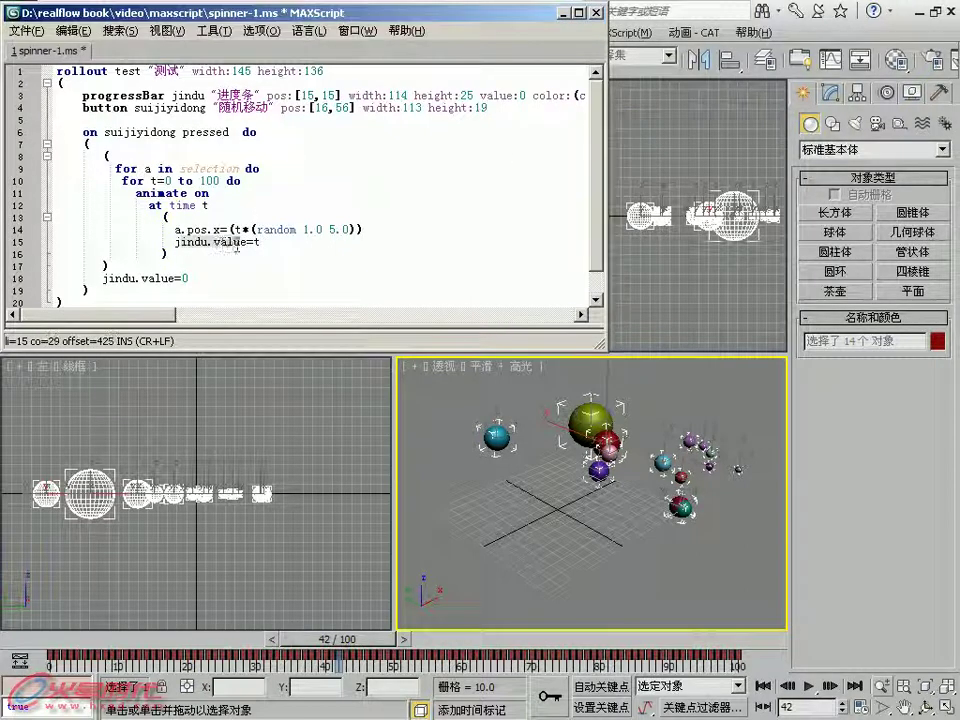
key(End)
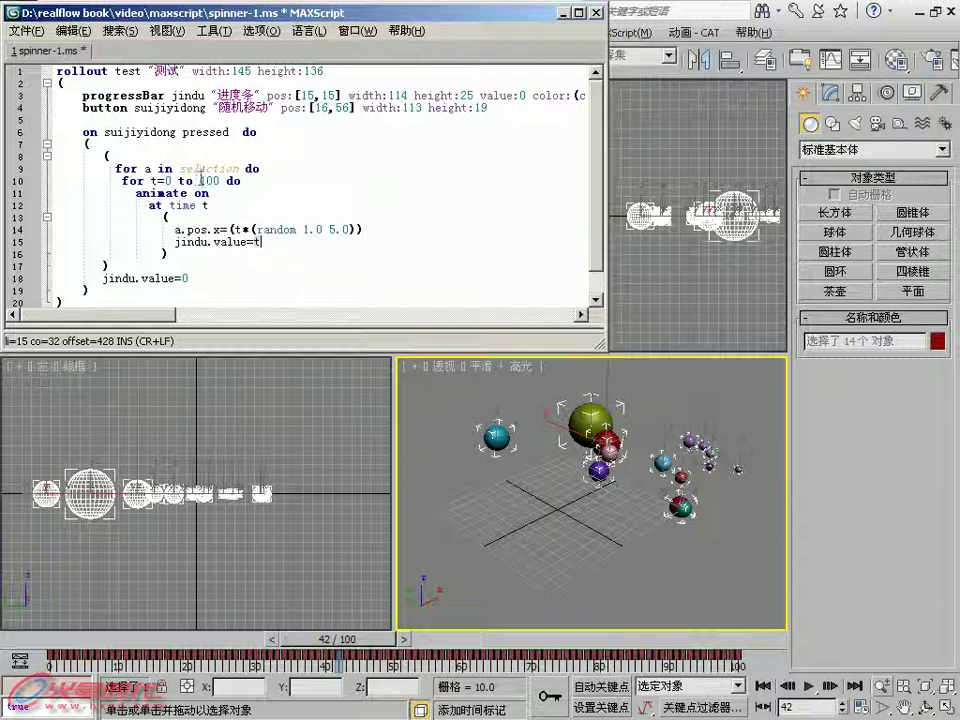
click(253, 242)
key(Down)
key(Down)
key(Down)
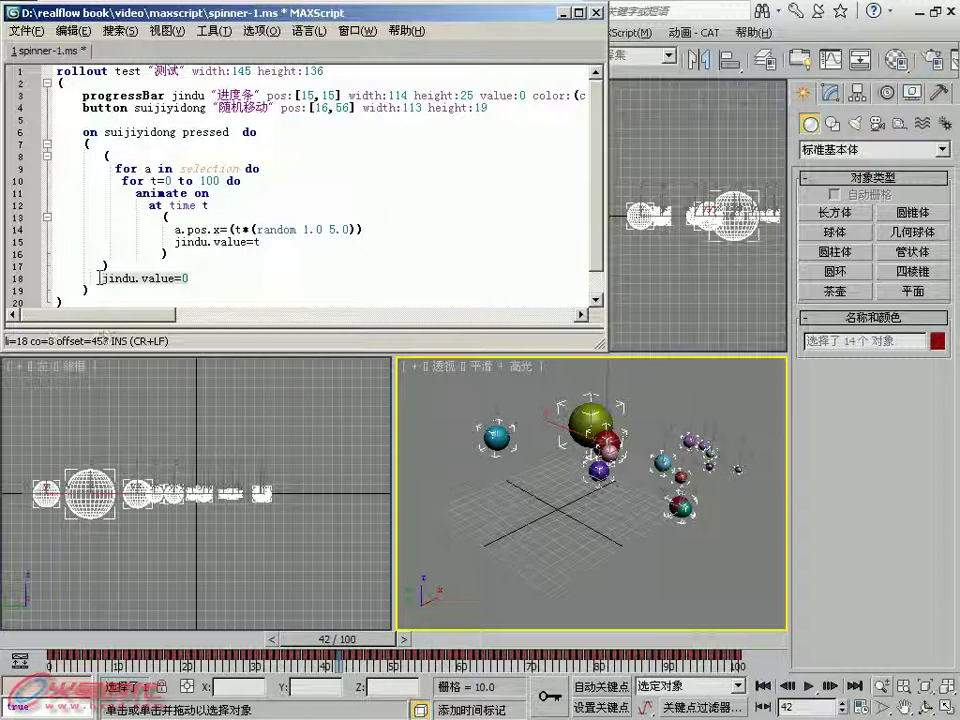
key(End)
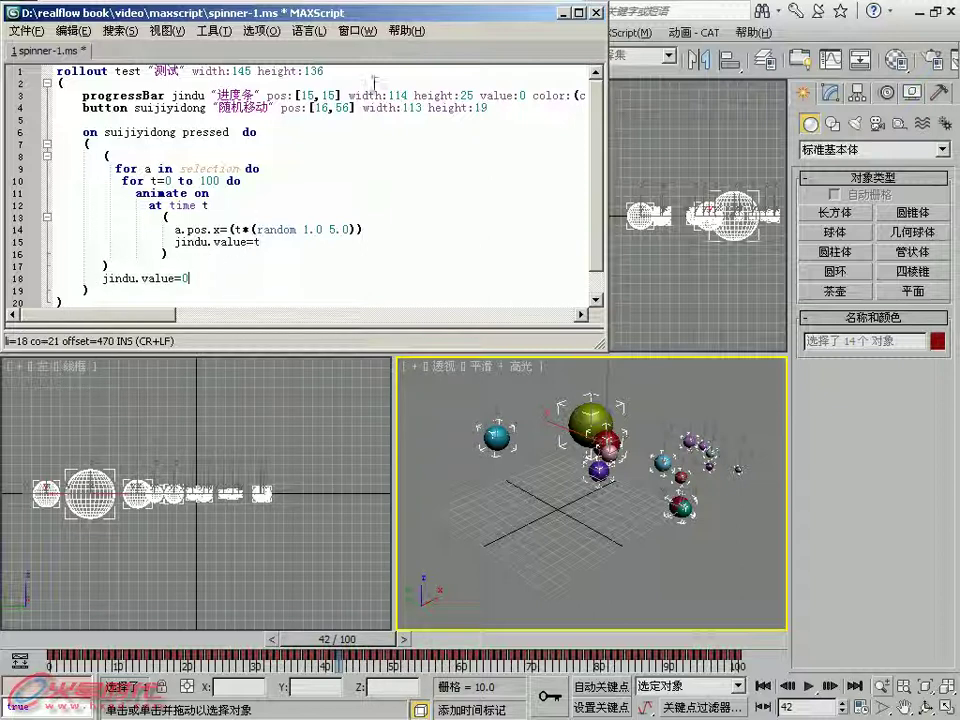